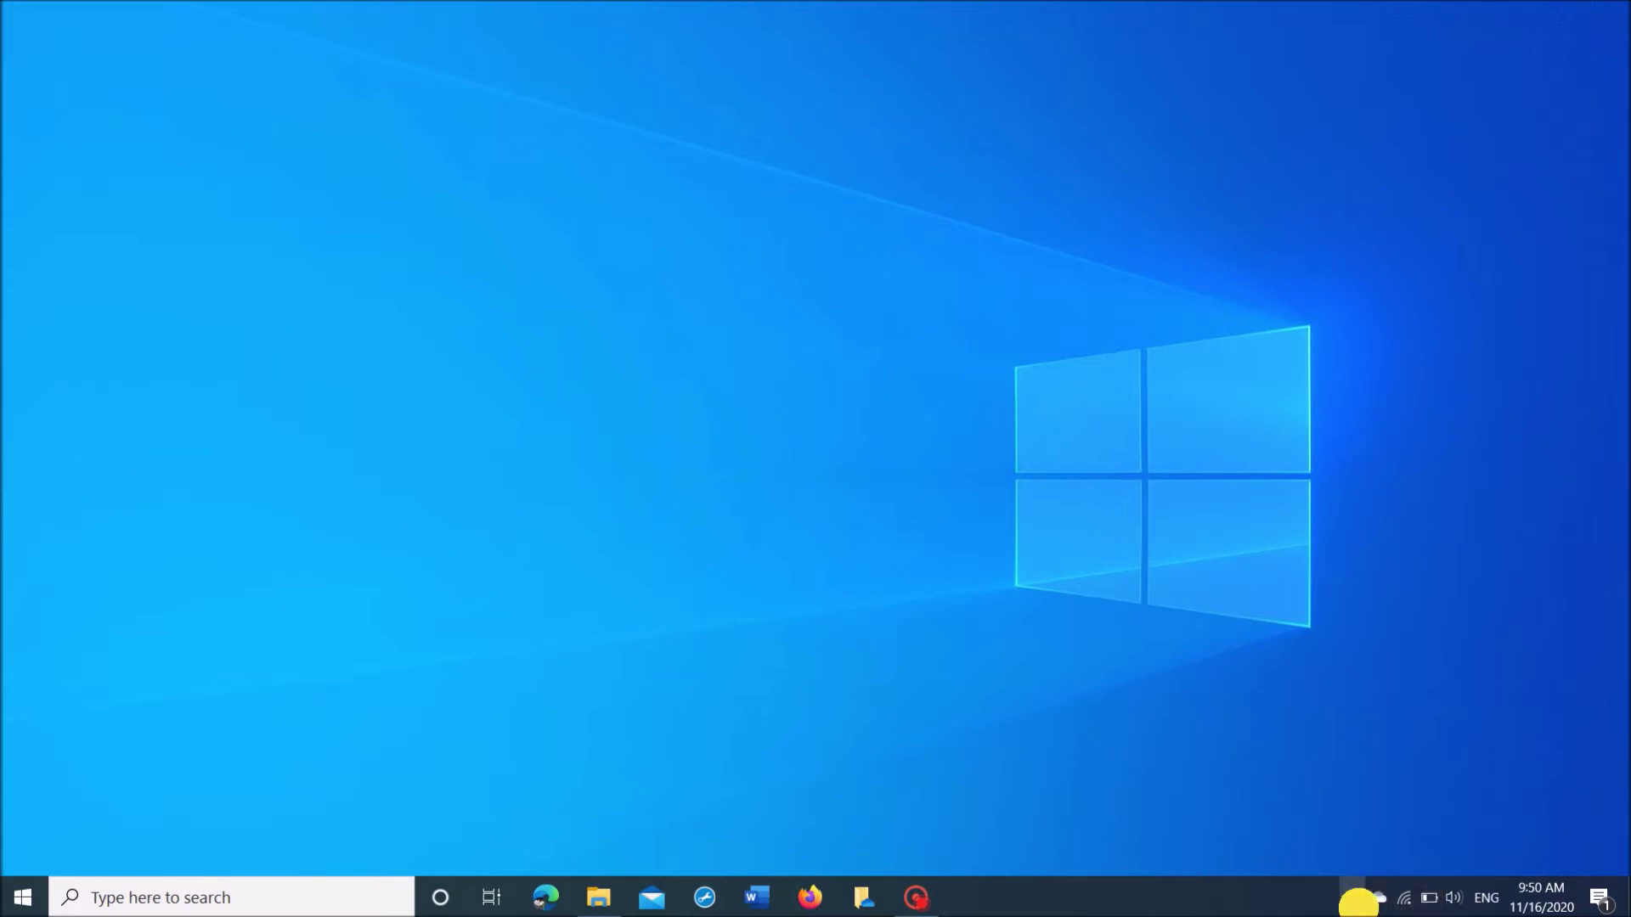
Open the OneDrive cloud icon's panel from the hidden tray icons.
left_click(1354, 897)
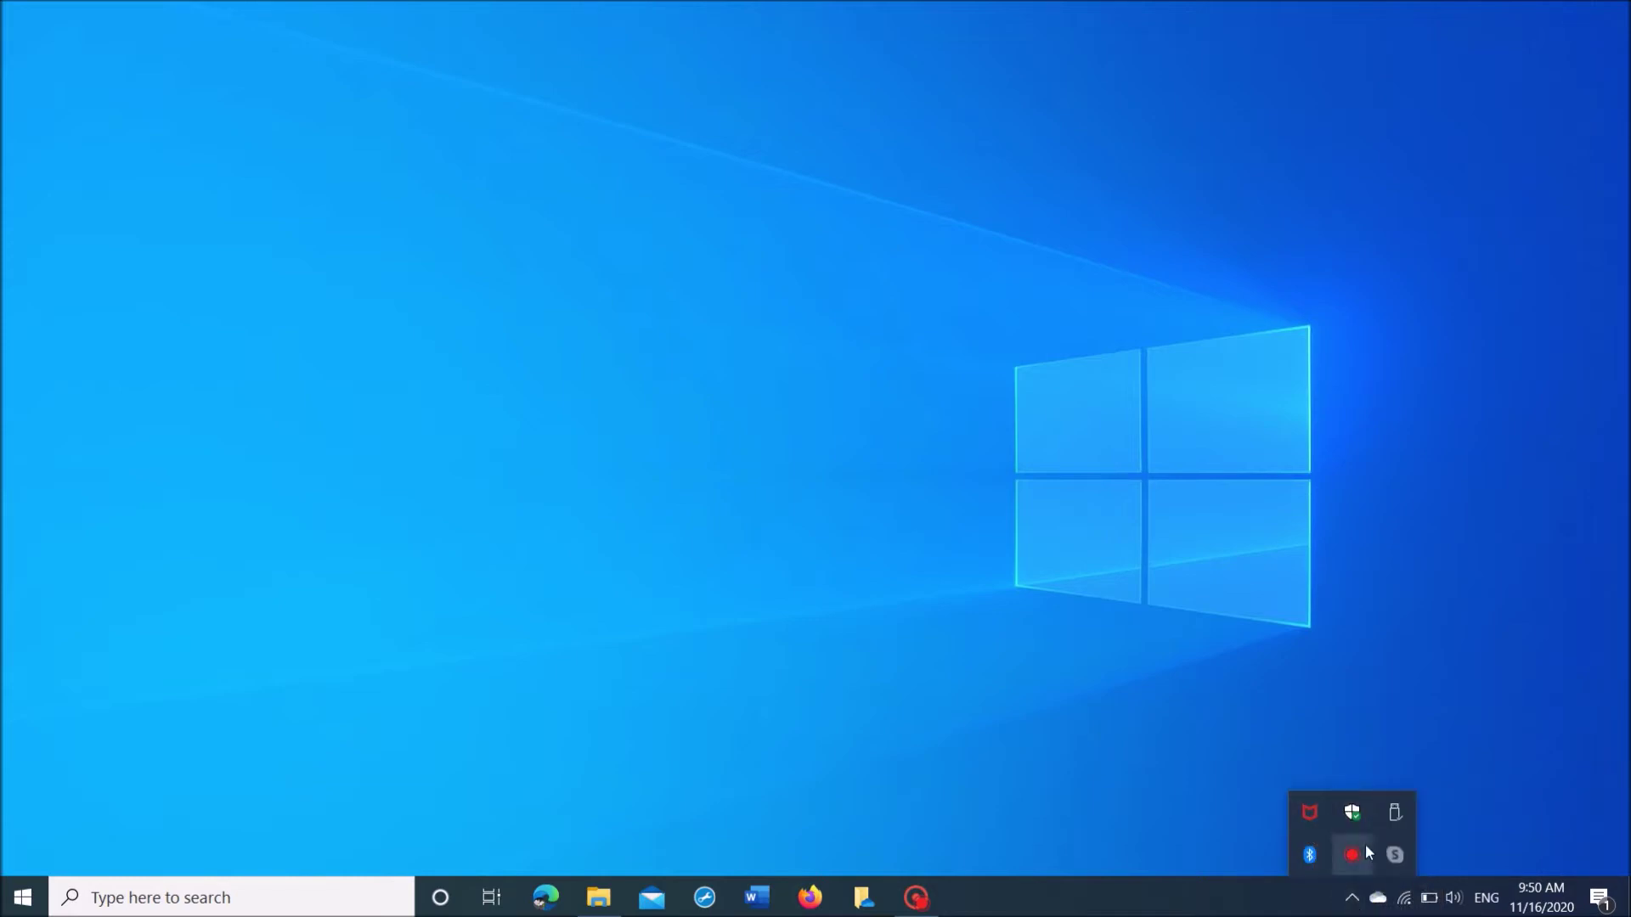
left_click(1377, 899)
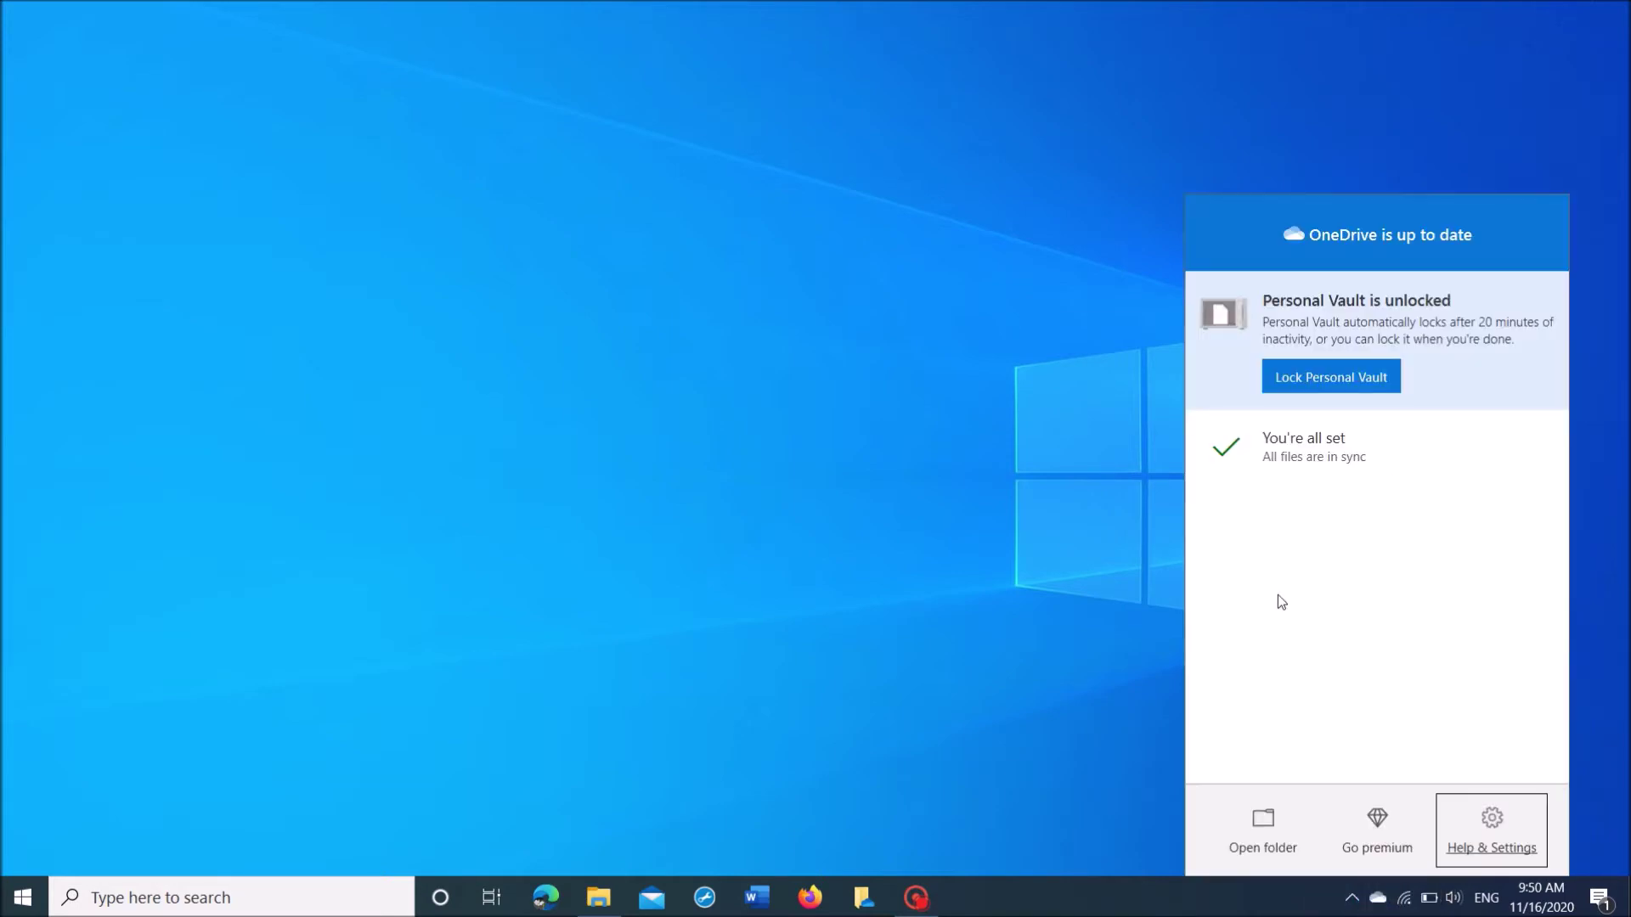
Quit OneDrive through Help & Settings and confirm Close OneDrive.
left_click(1494, 835)
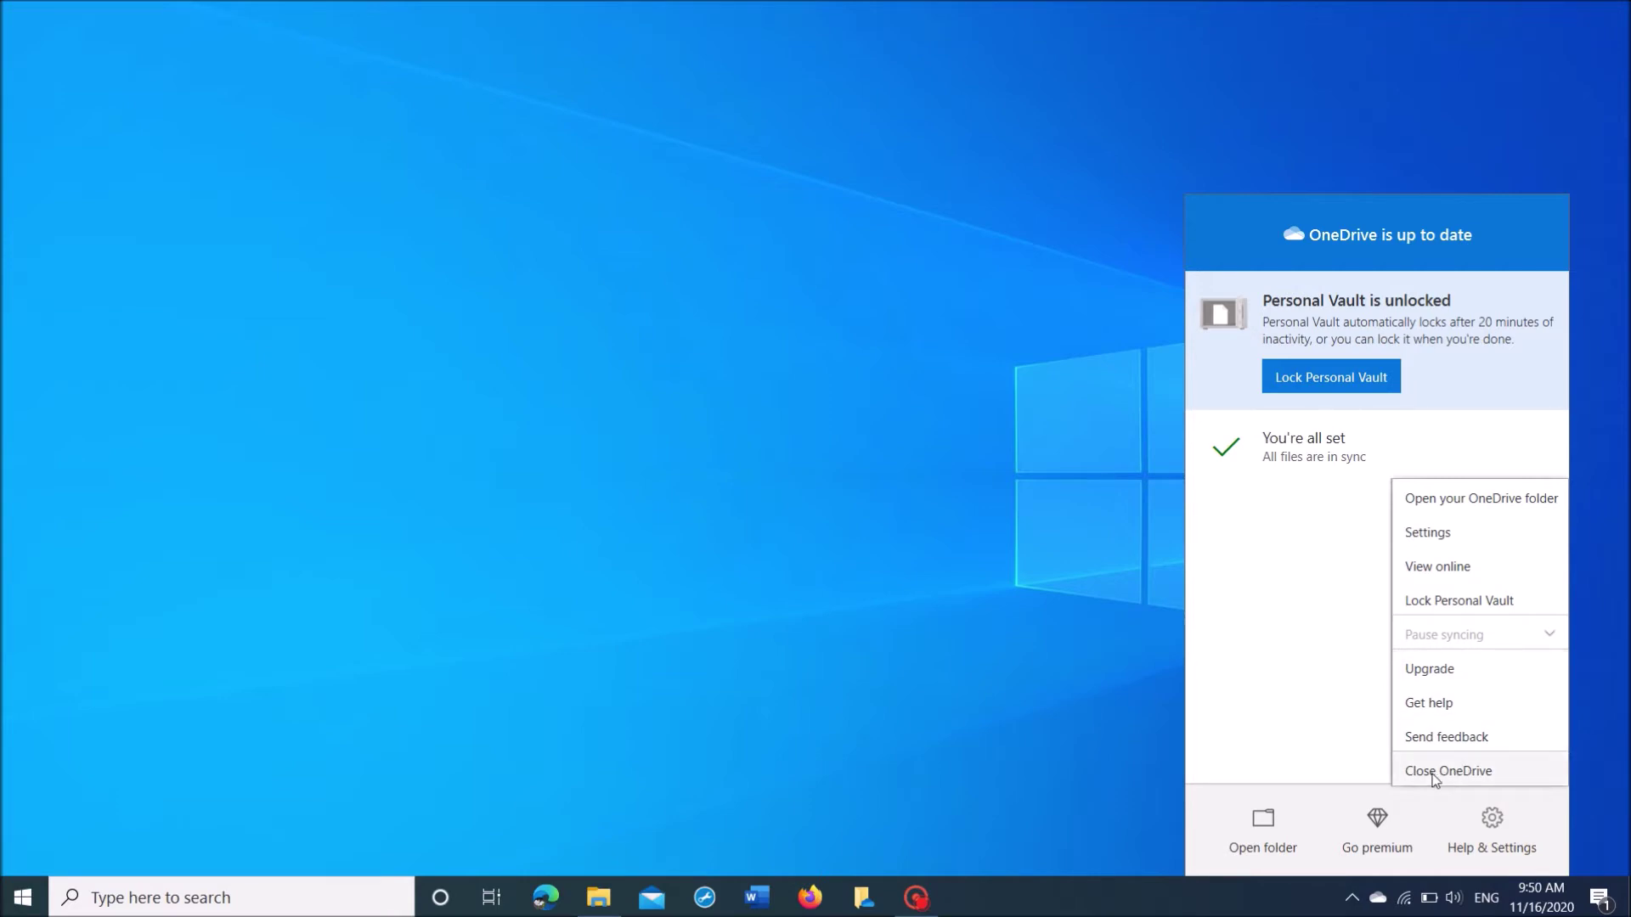
left_click(1454, 778)
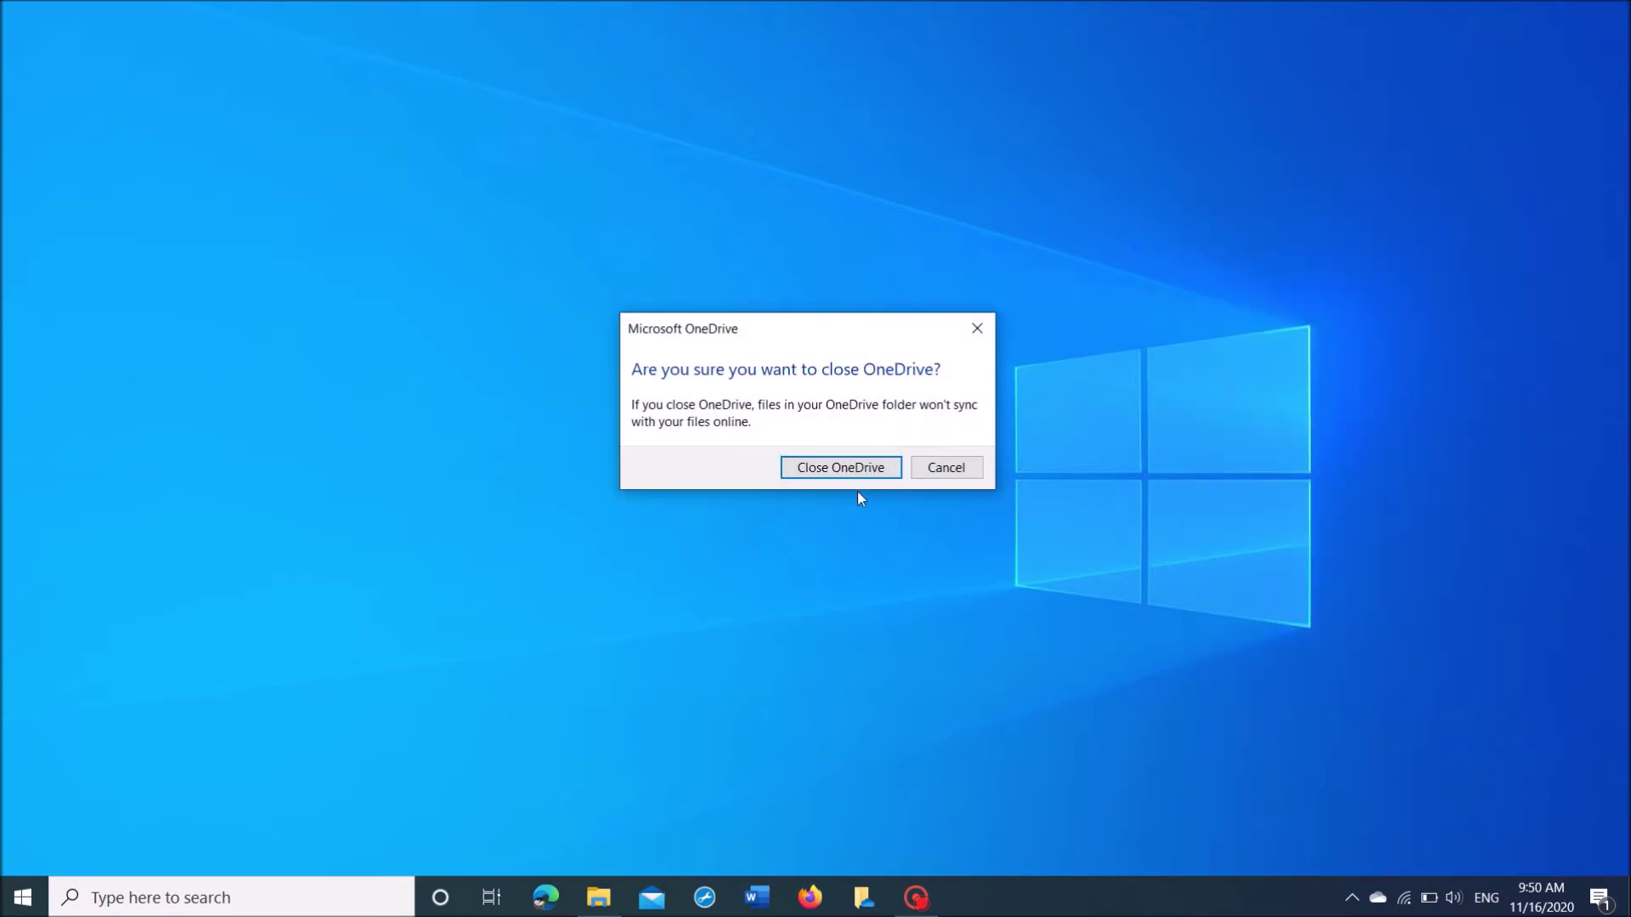
left_click(850, 471)
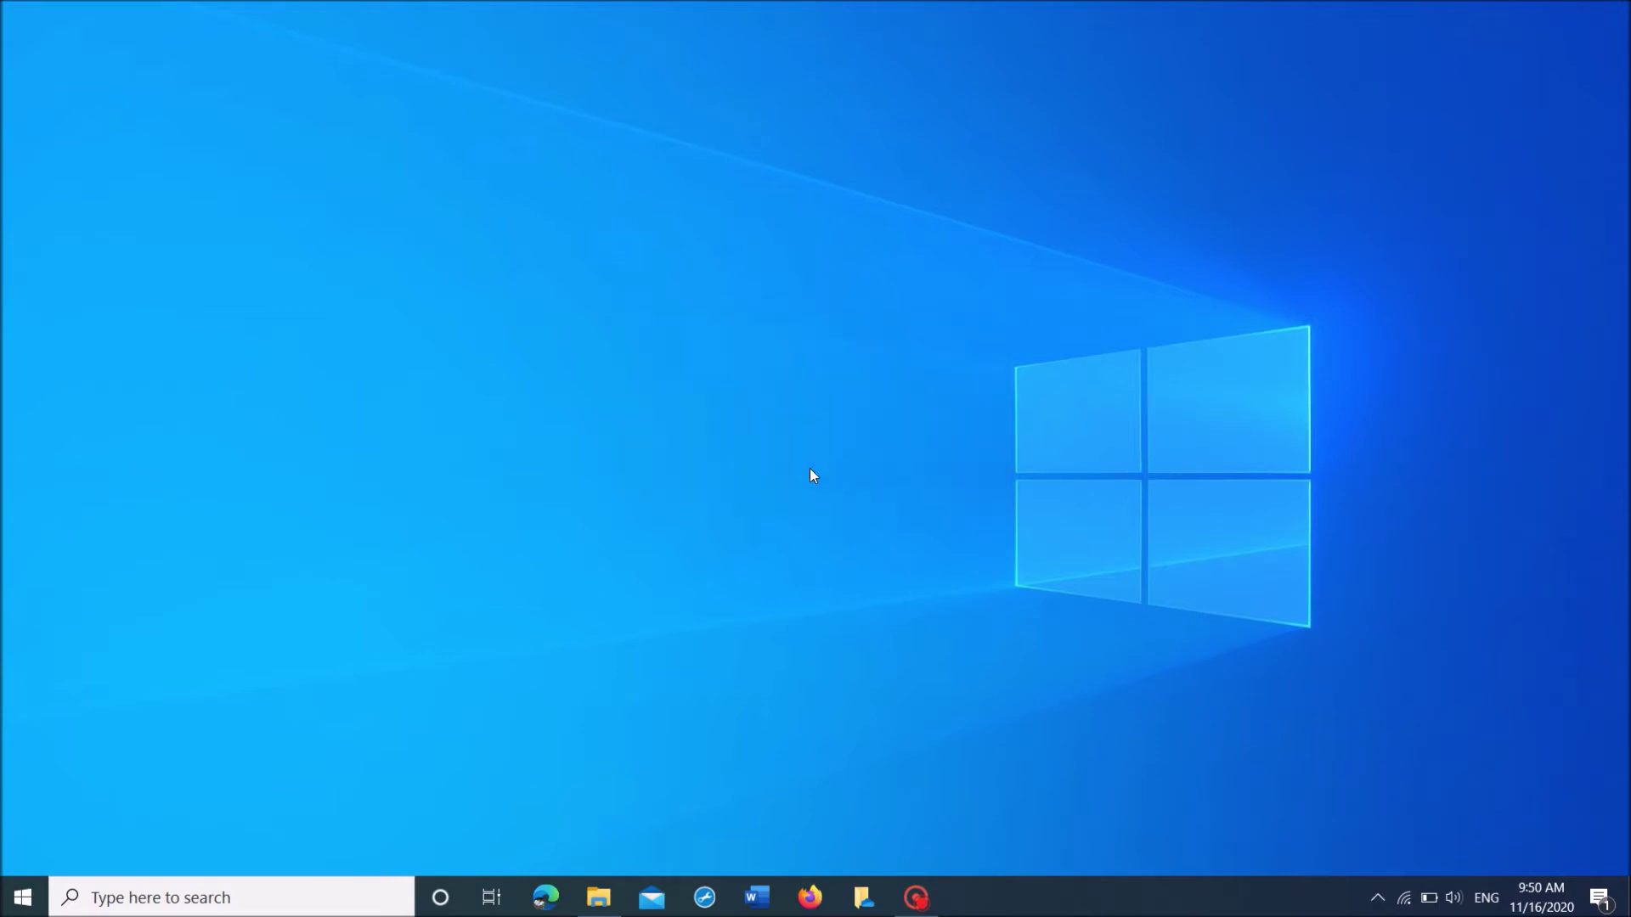
Restart Windows from the Start menu's Power options.
left_click(22, 897)
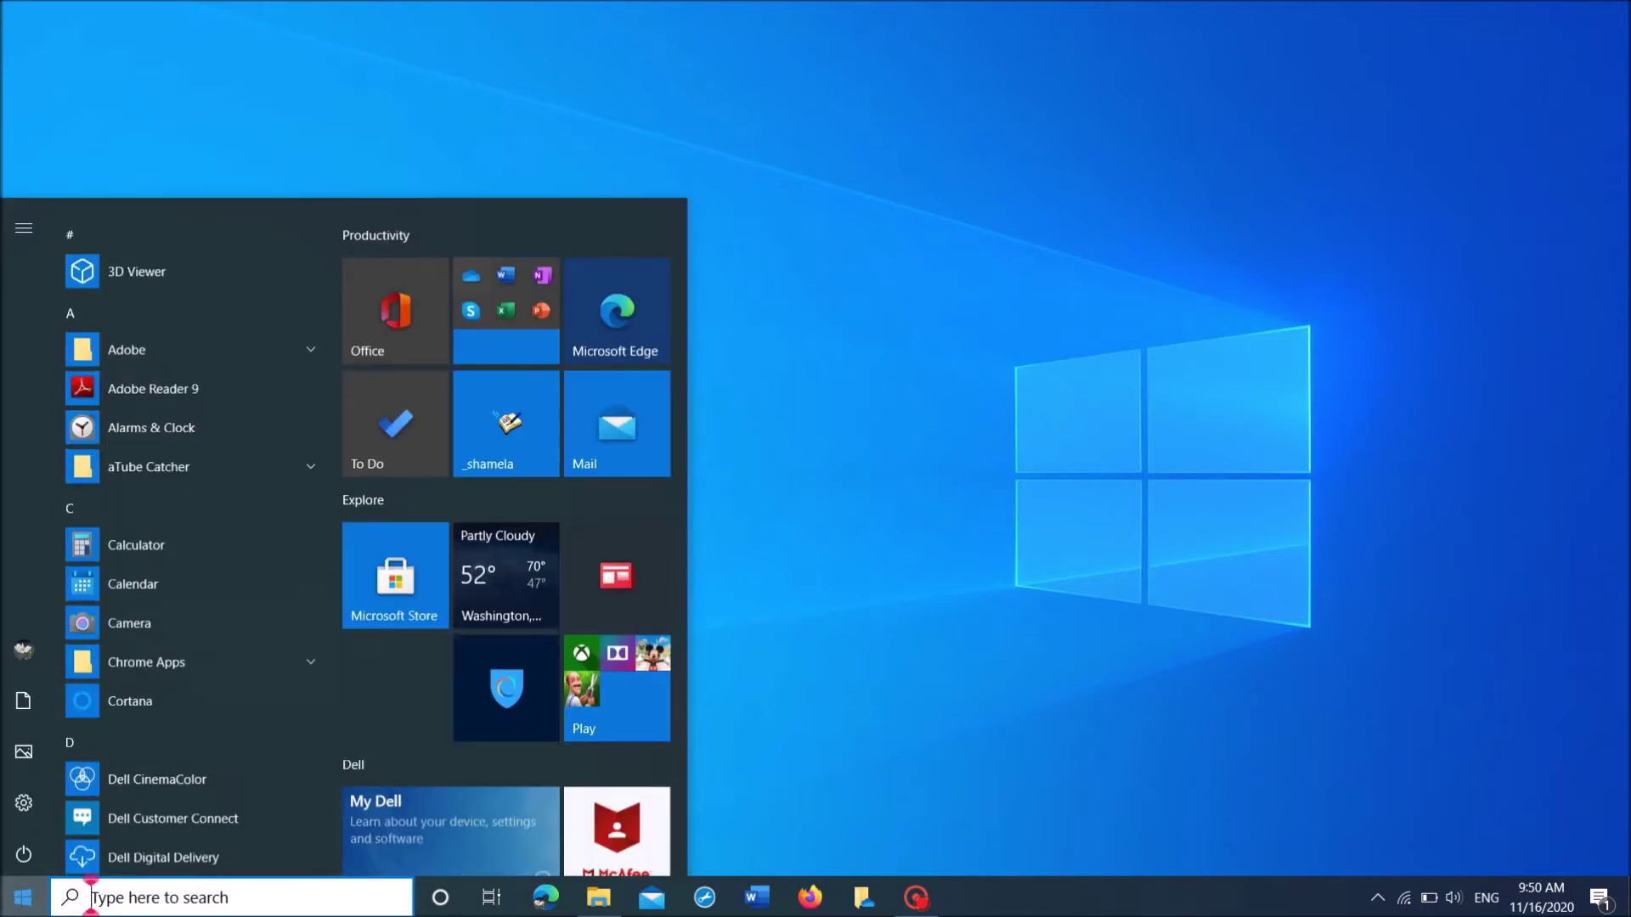
mouse_move(71, 852)
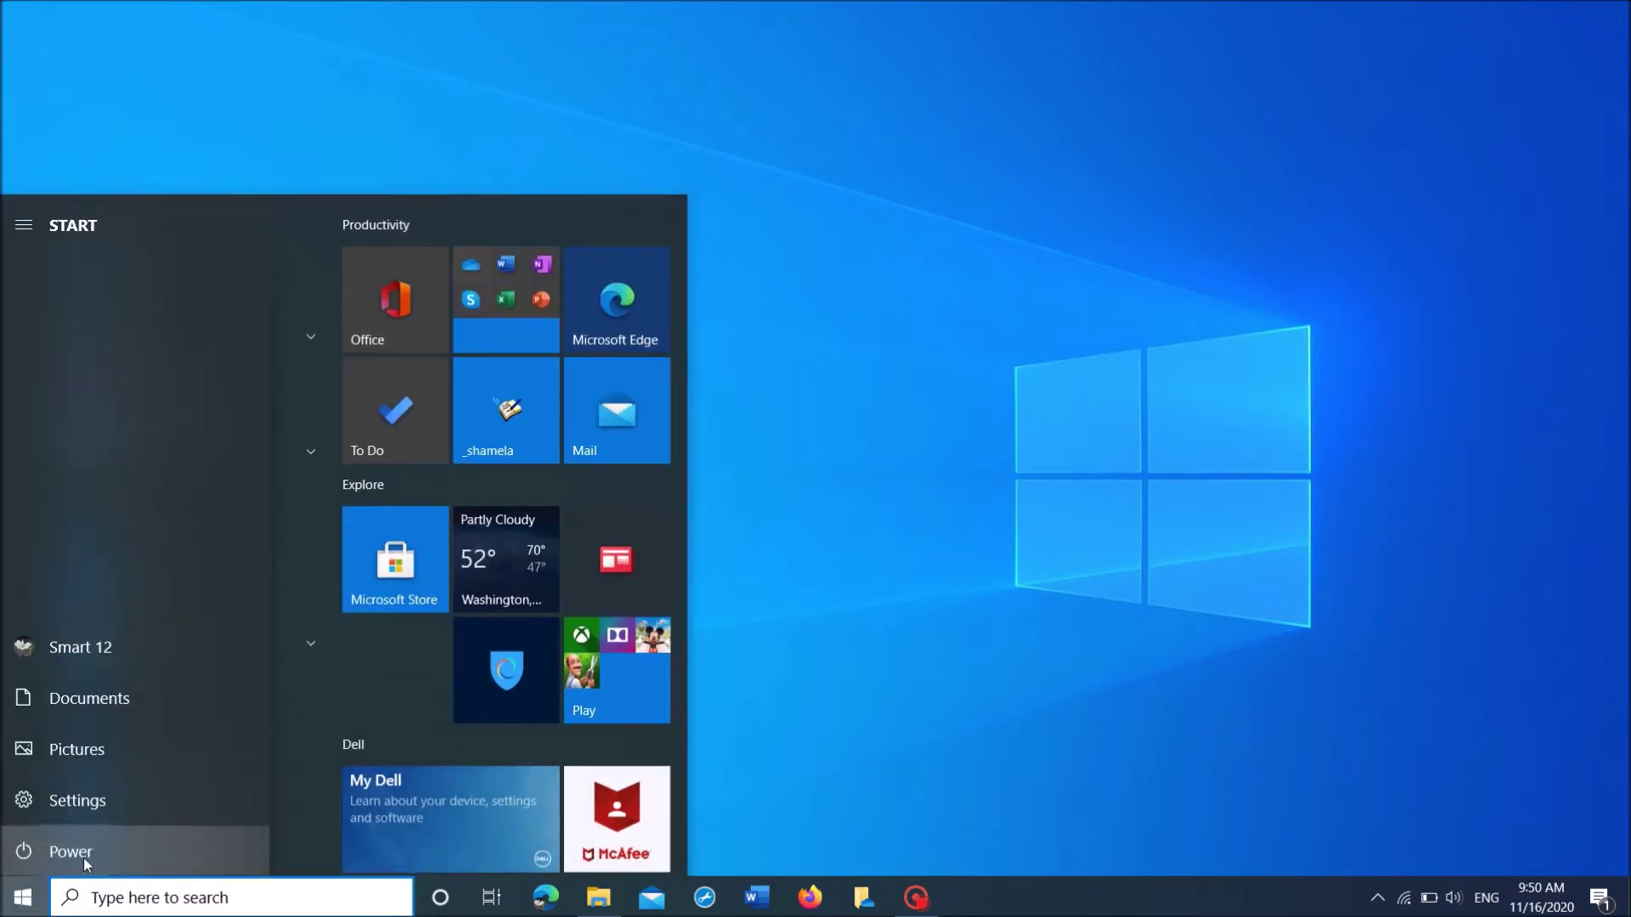
left_click(83, 857)
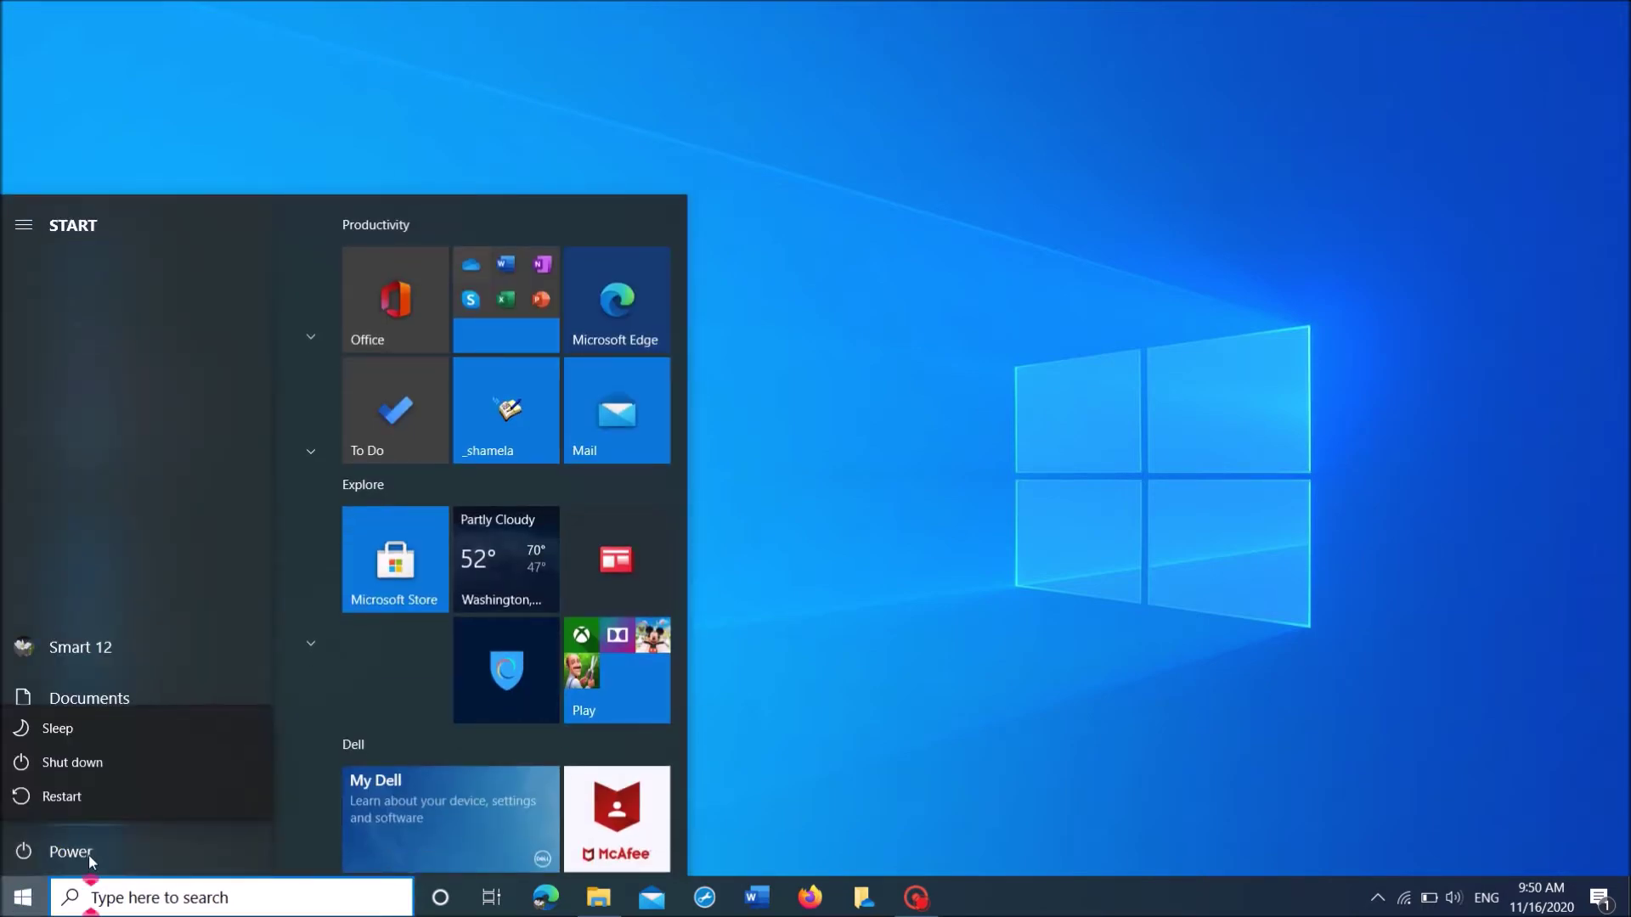
left_click(100, 800)
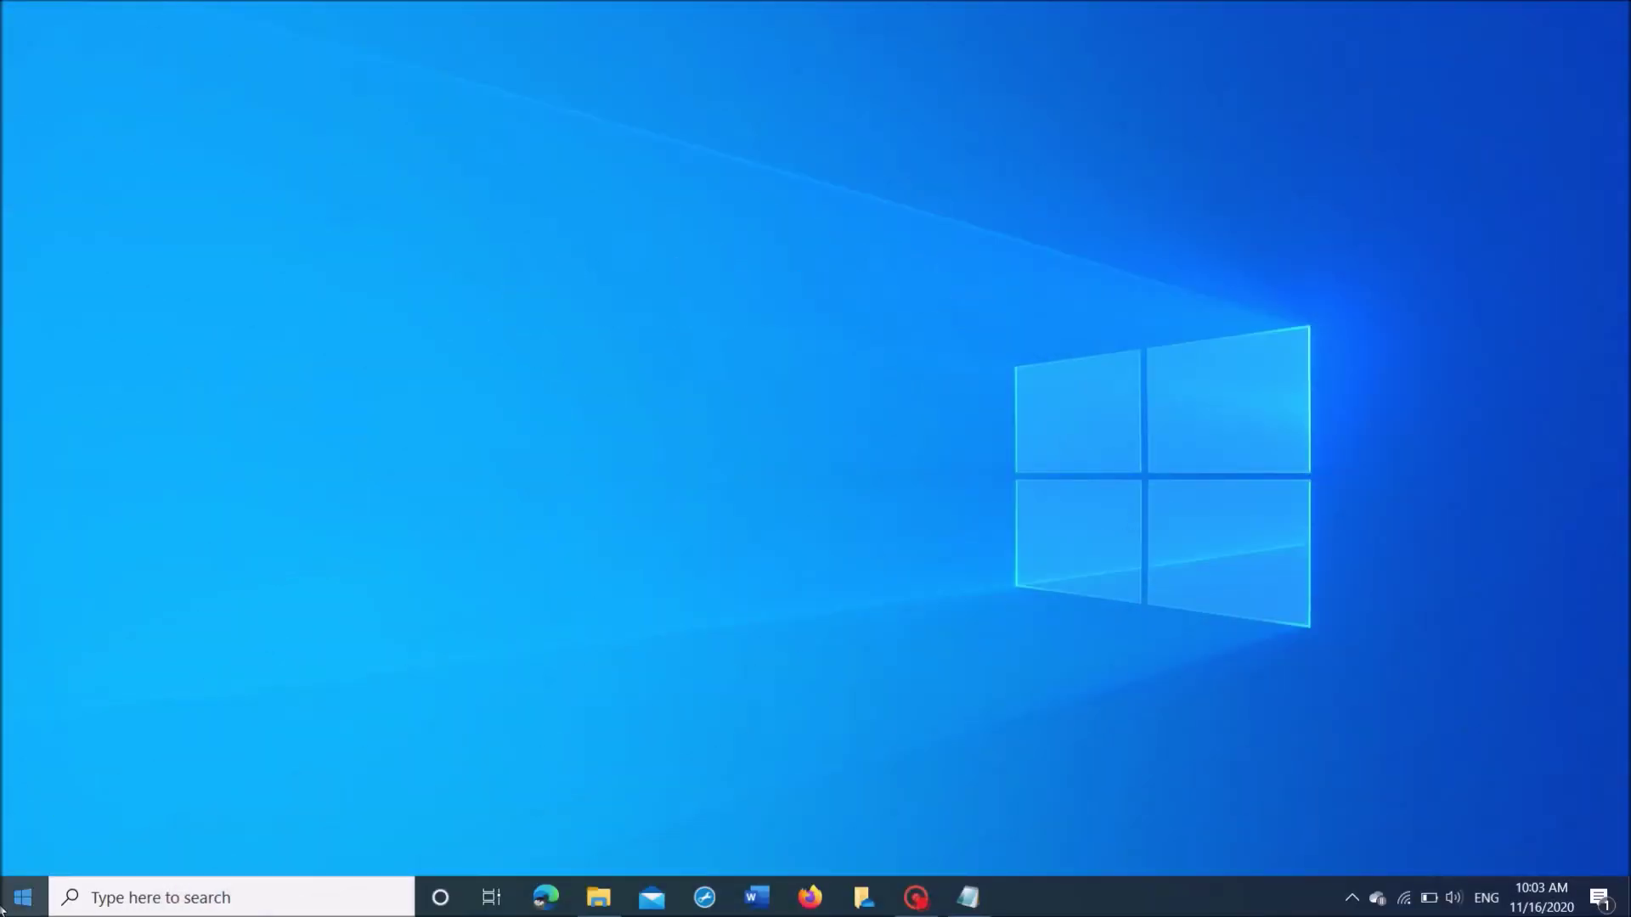
Open a cleared, centred Run box and bring up the OneDrive Commands Notepad file.
right_click(18, 897)
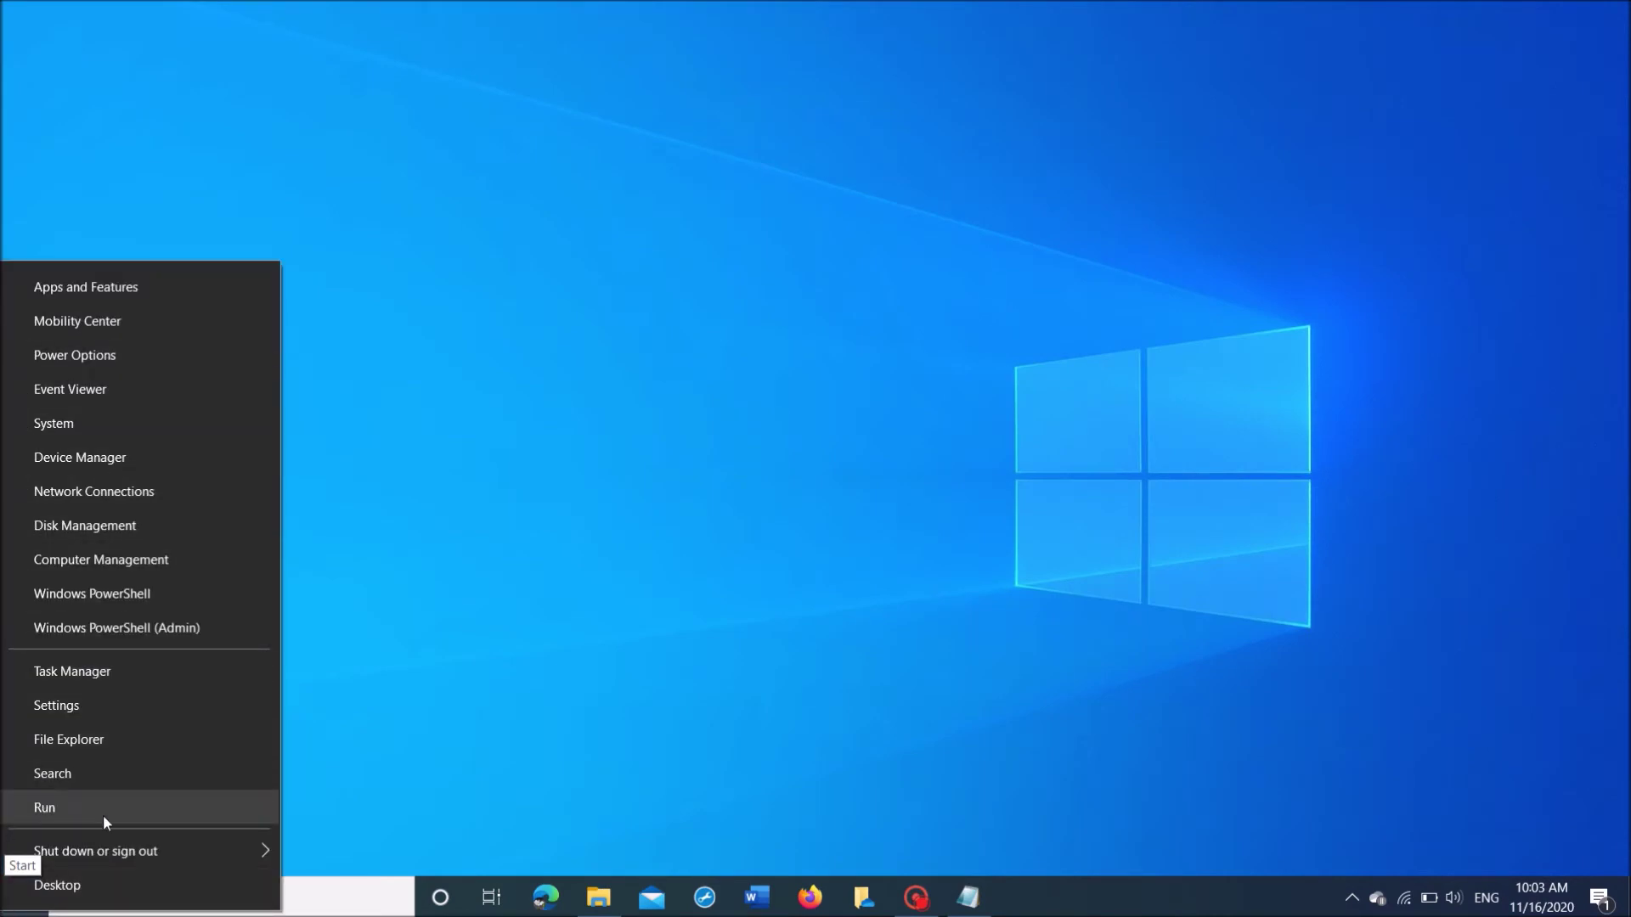
left_click(56, 810)
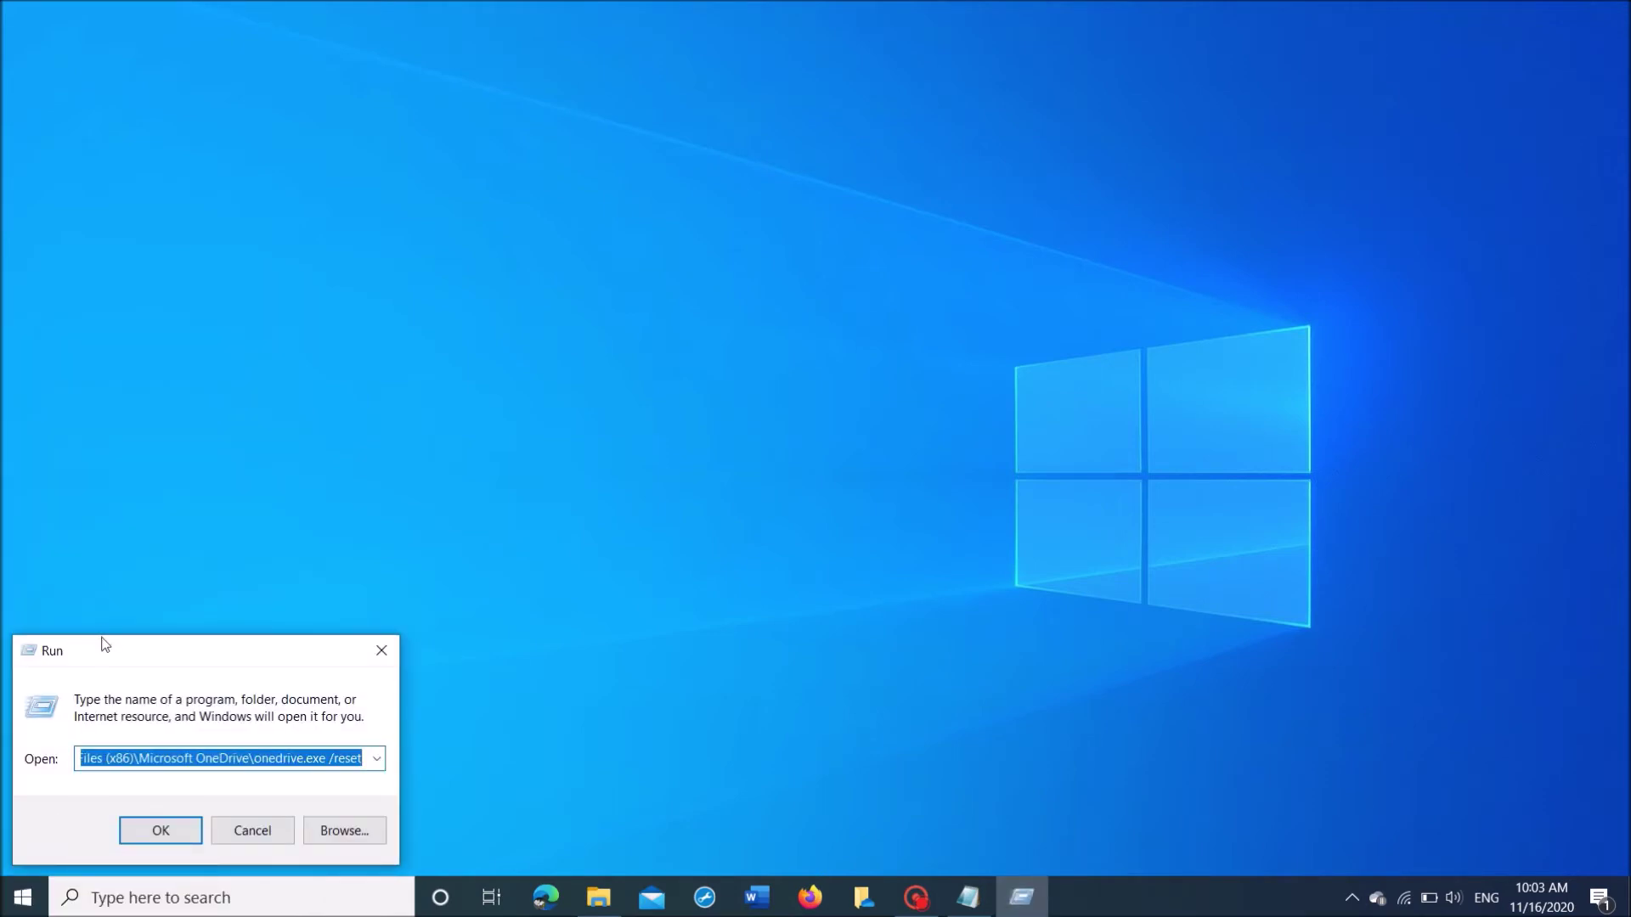
key("BackSpace")
mouse_move(101, 652)
left_mouse_down()
mouse_move(668, 302)
mouse_move(726, 112)
left_mouse_up()
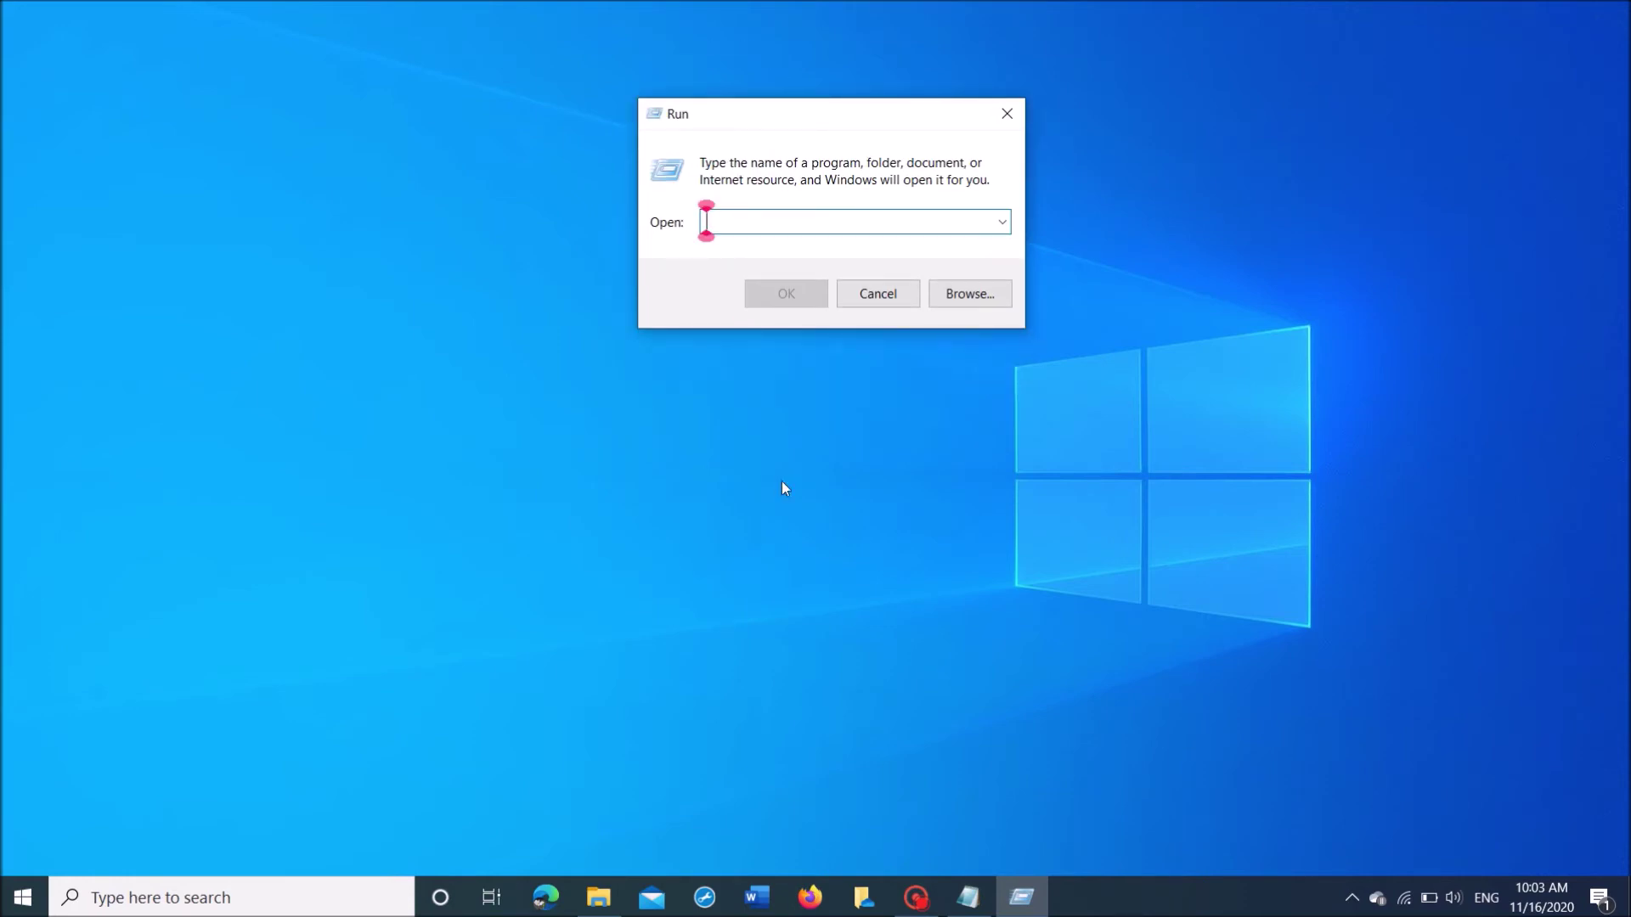
left_click(969, 897)
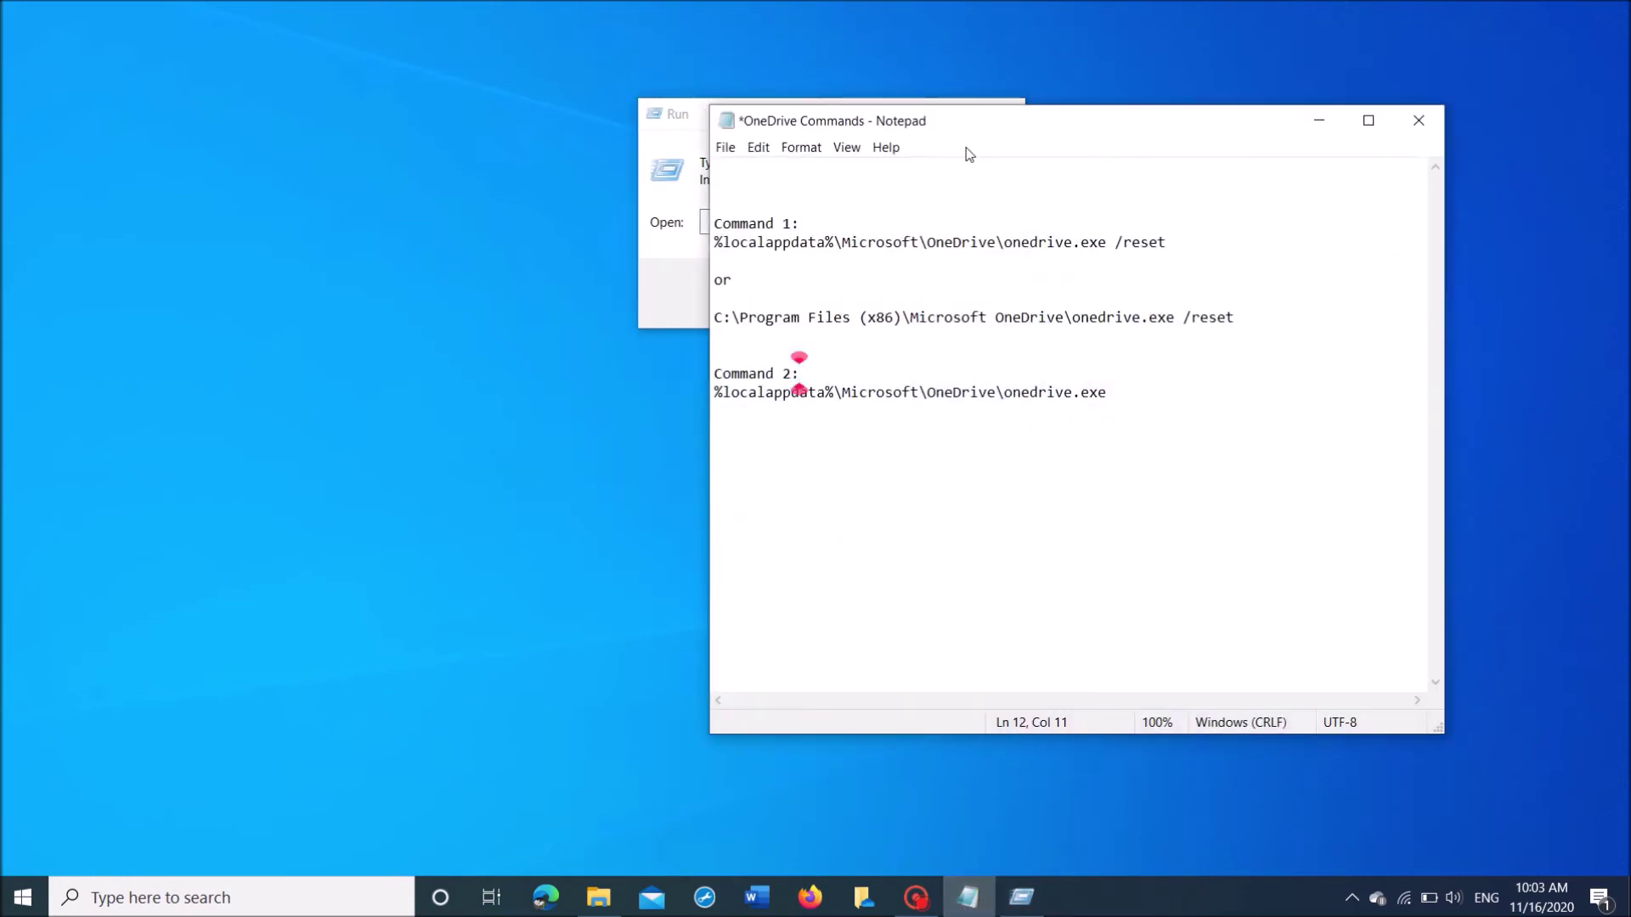
Copy the first OneDrive reset command line from the Notepad notes.
left_click_drag(953, 121, 946, 466)
left_click(789, 569)
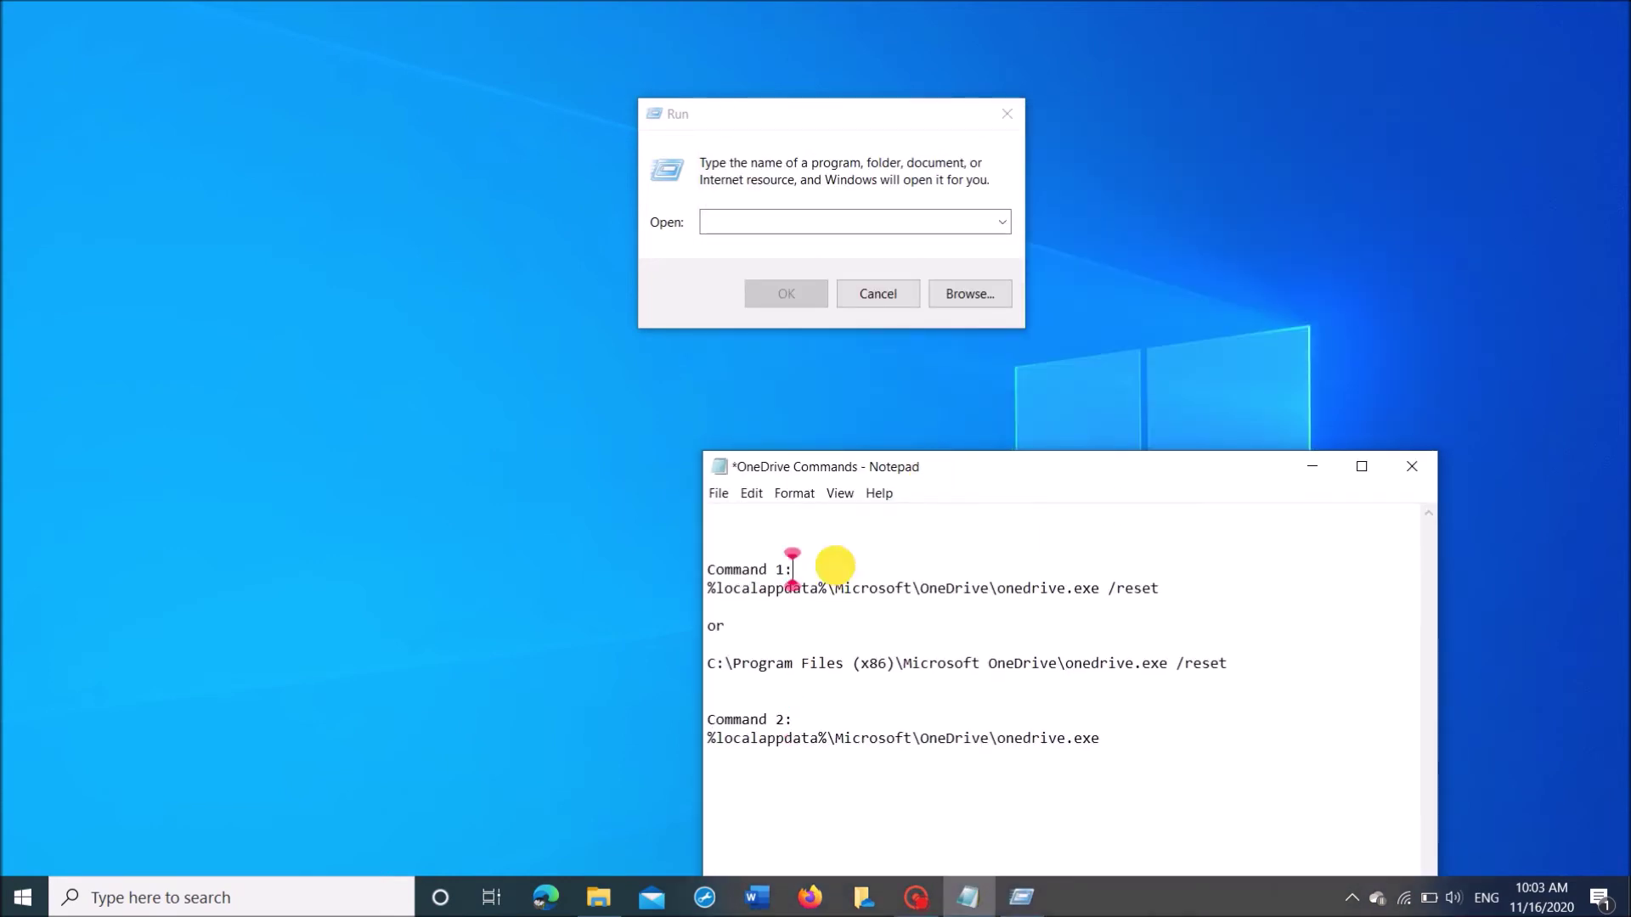
triple_click(709, 588)
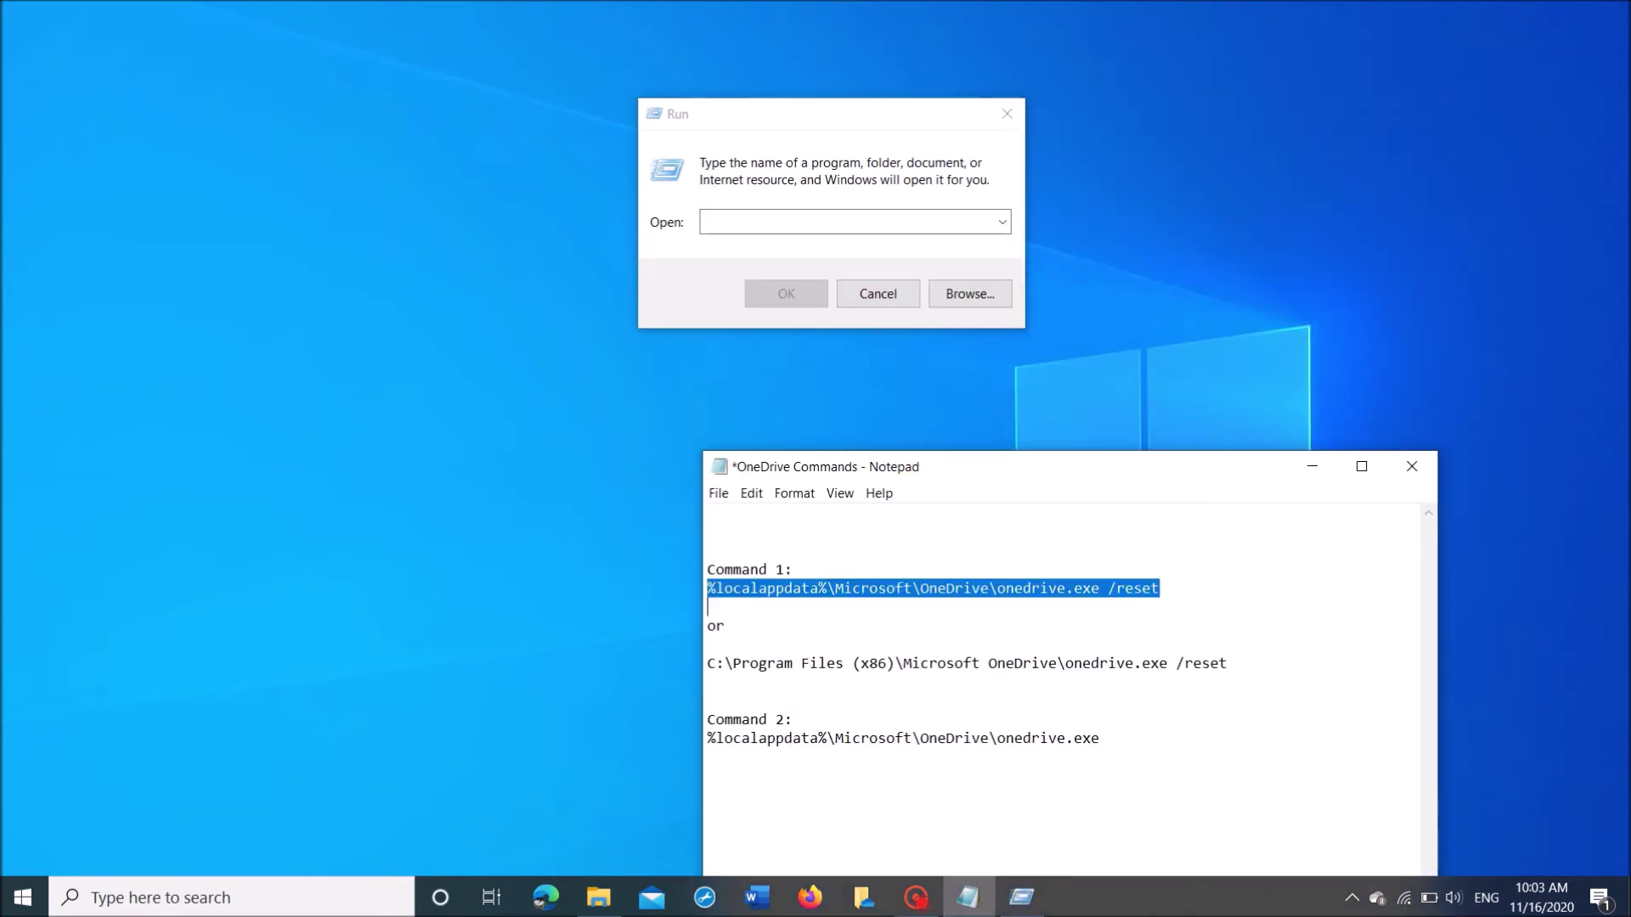
right_click(886, 594)
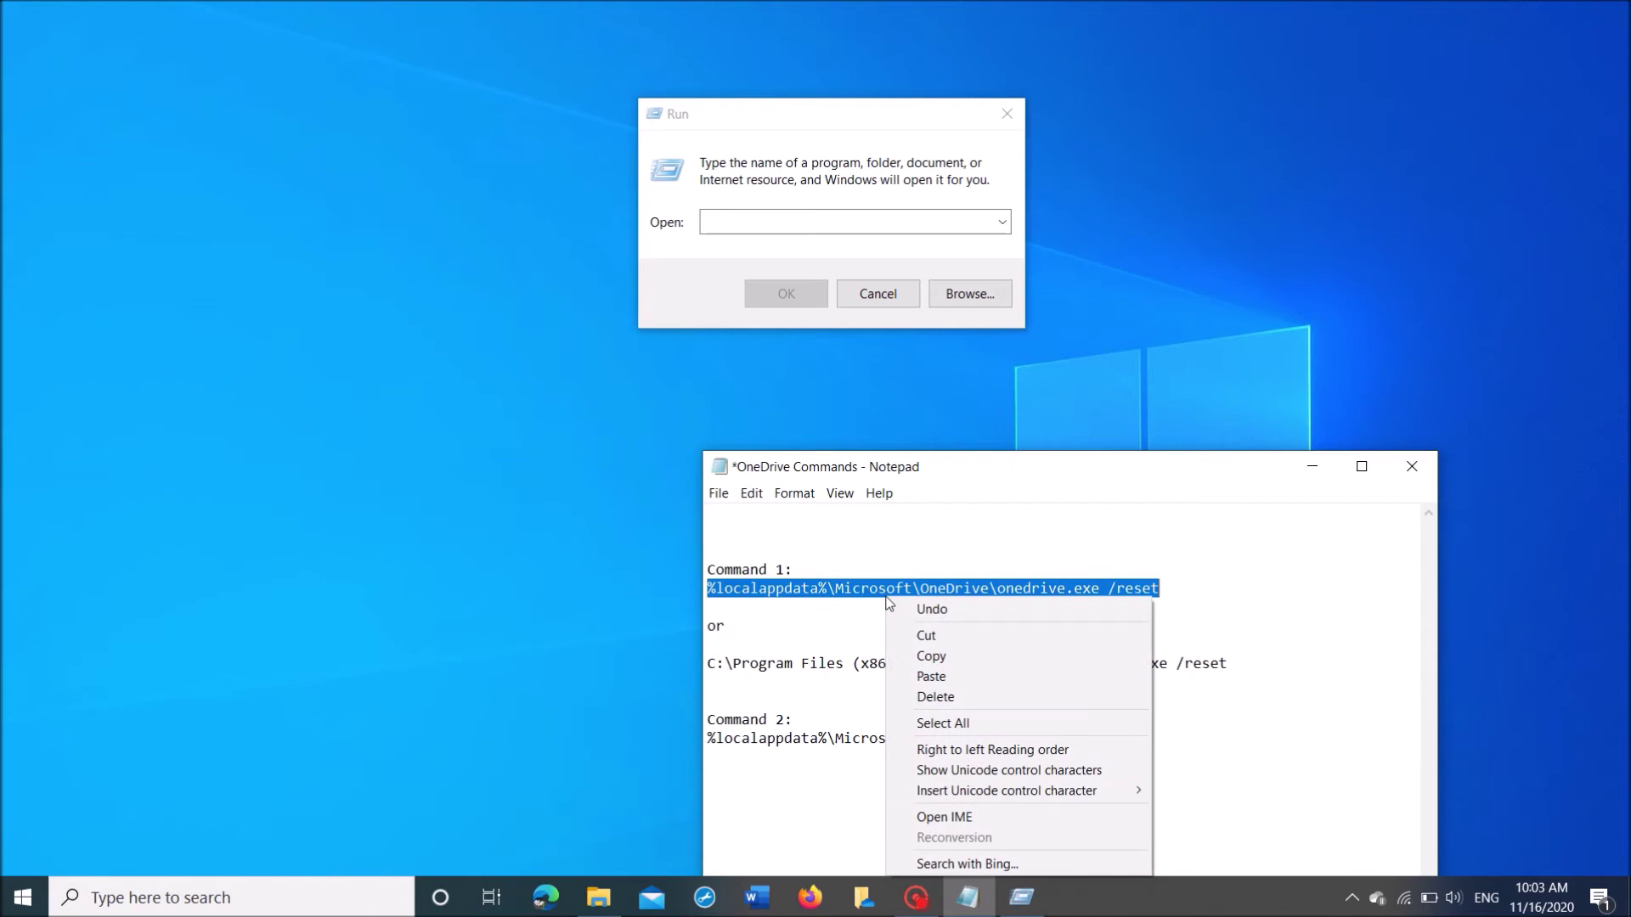
left_click(912, 655)
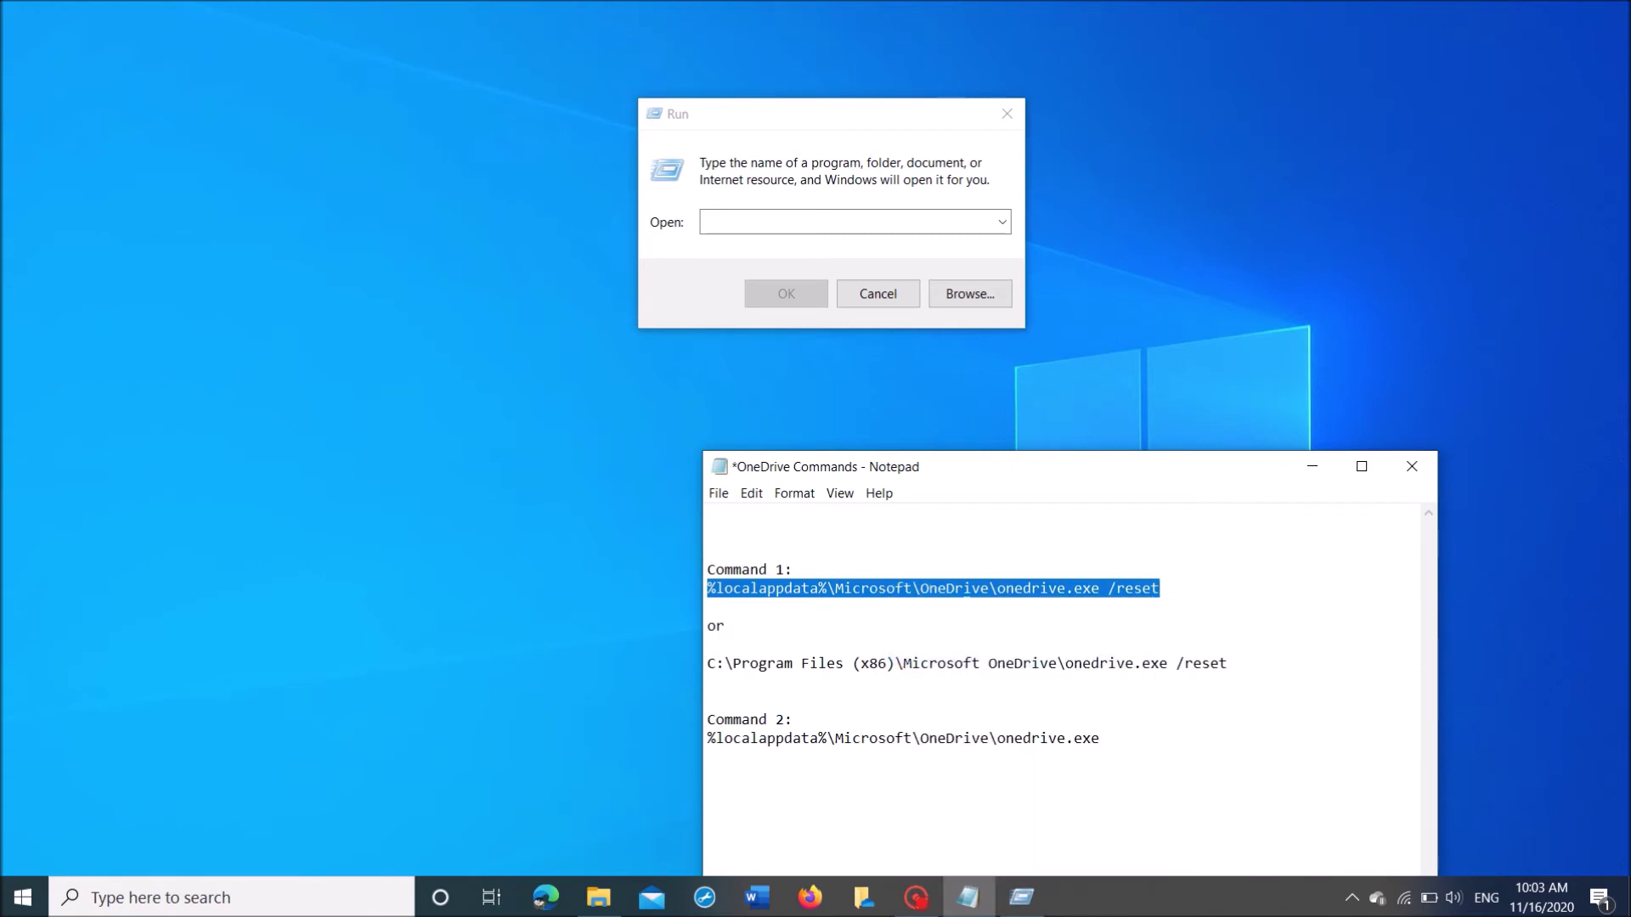
Run the pasted command, dismiss its not-found error, clear Run, and restore Notepad.
left_click(1312, 468)
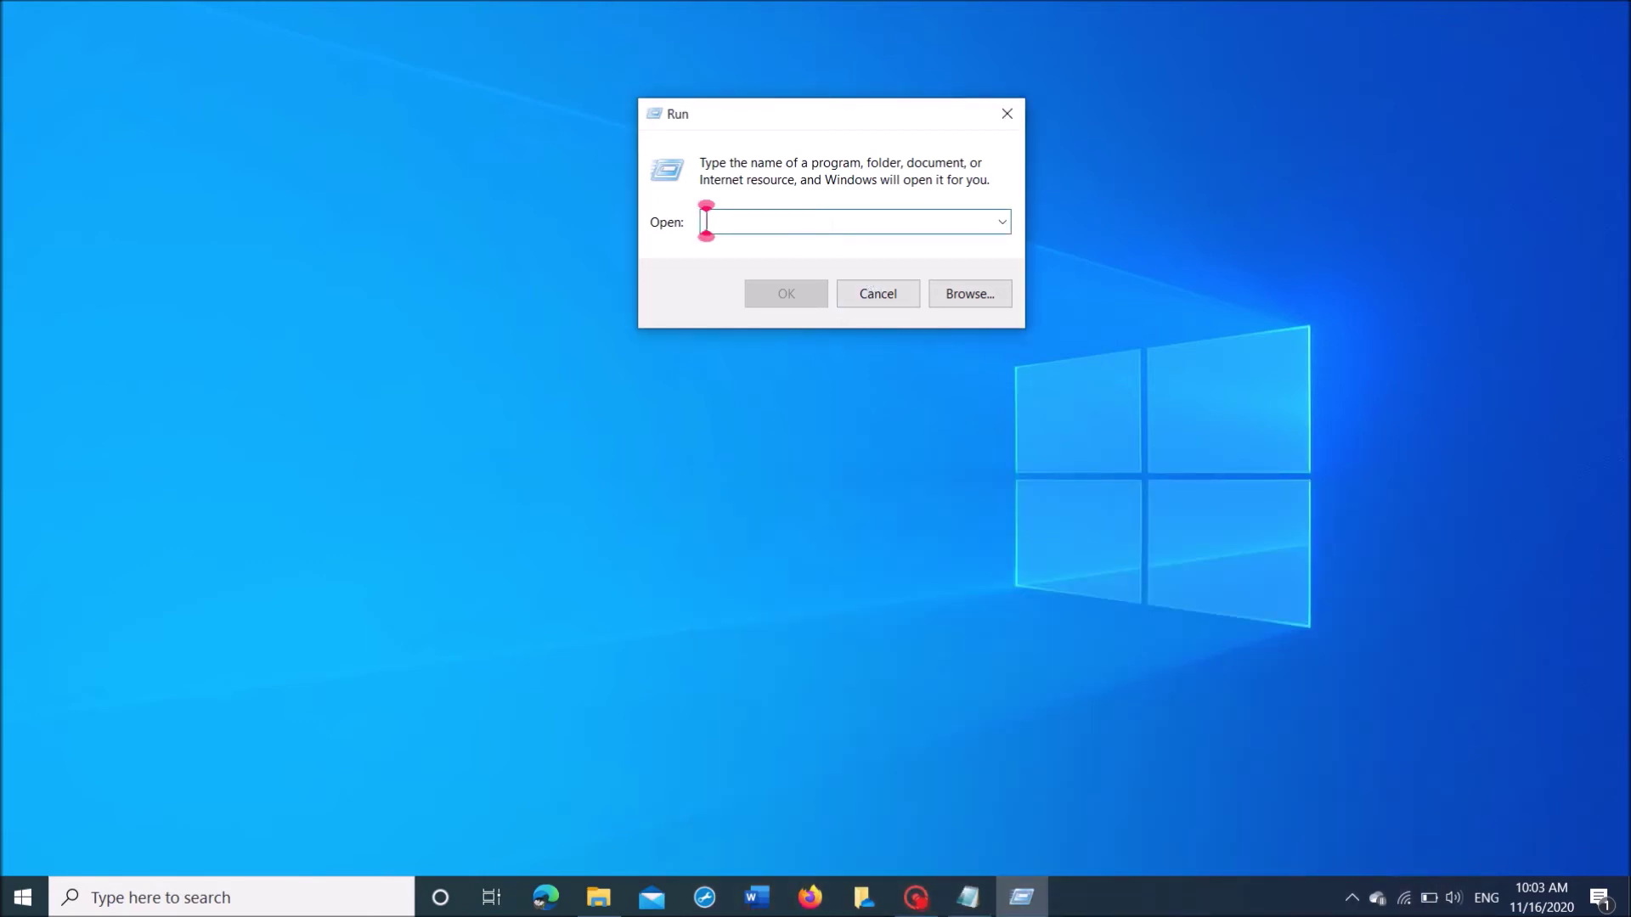
right_click(828, 222)
left_click(866, 346)
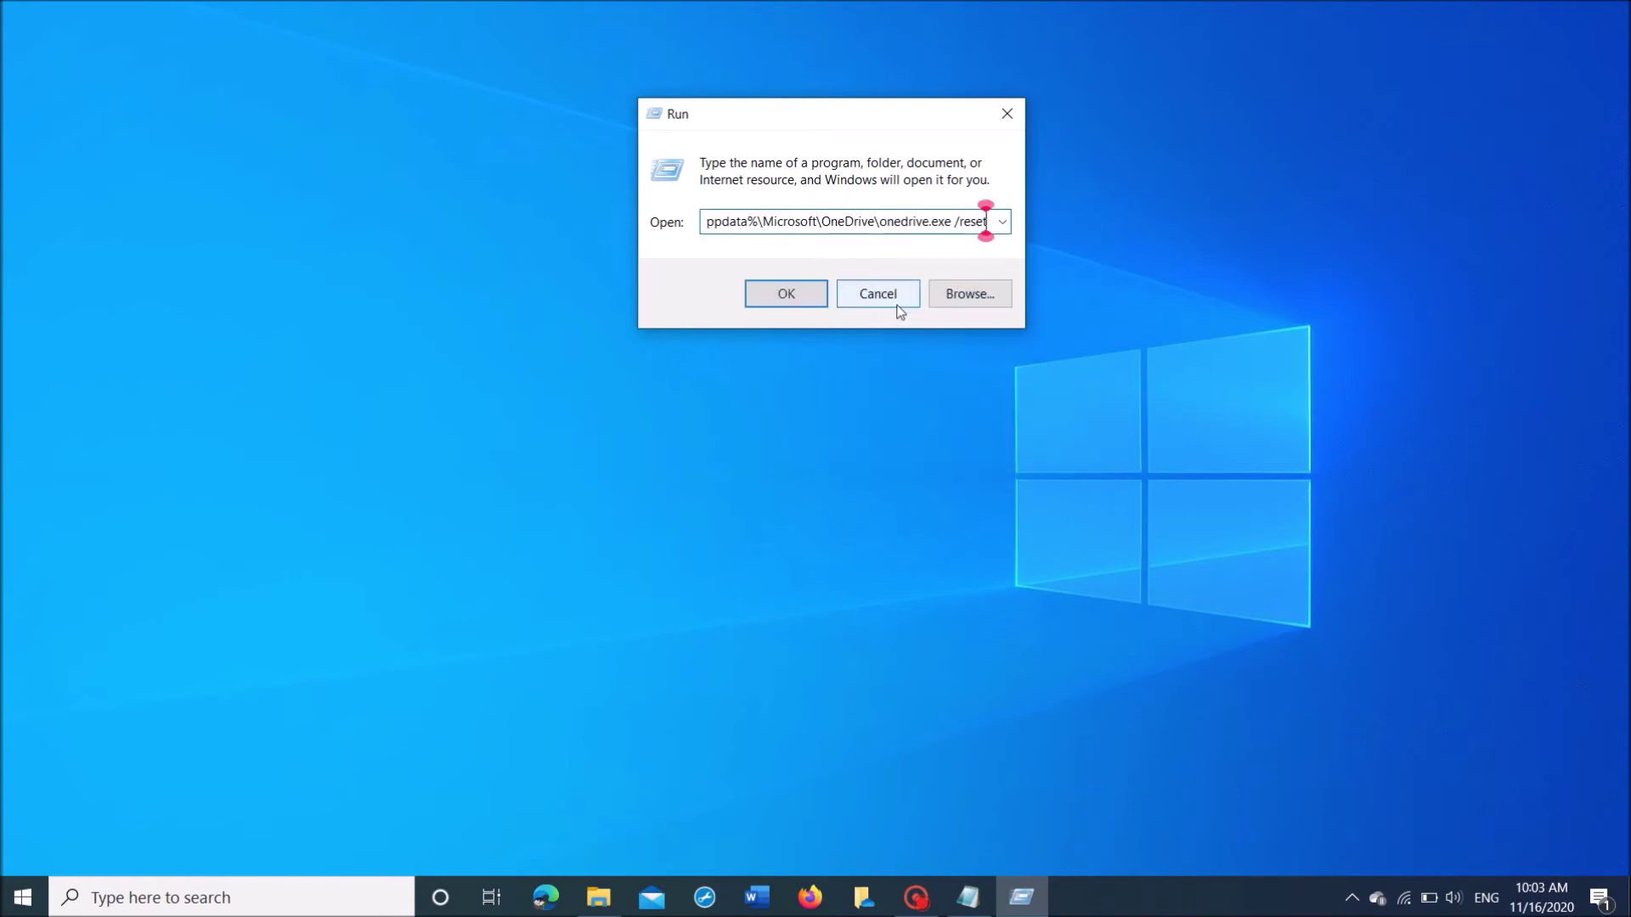
left_click(787, 299)
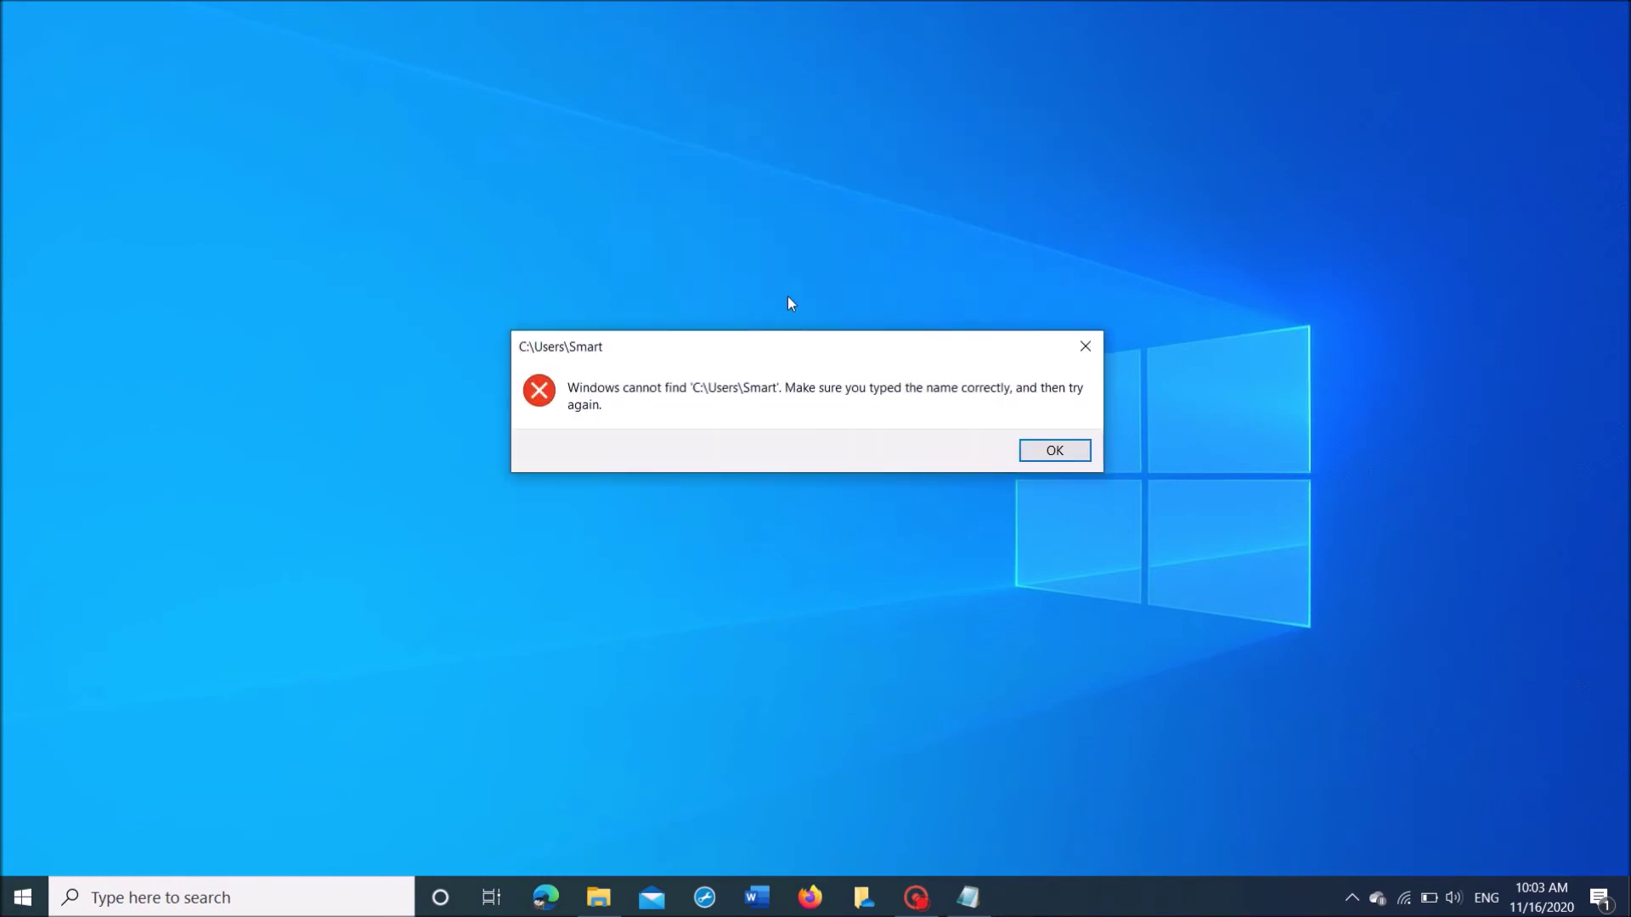
left_click(1054, 451)
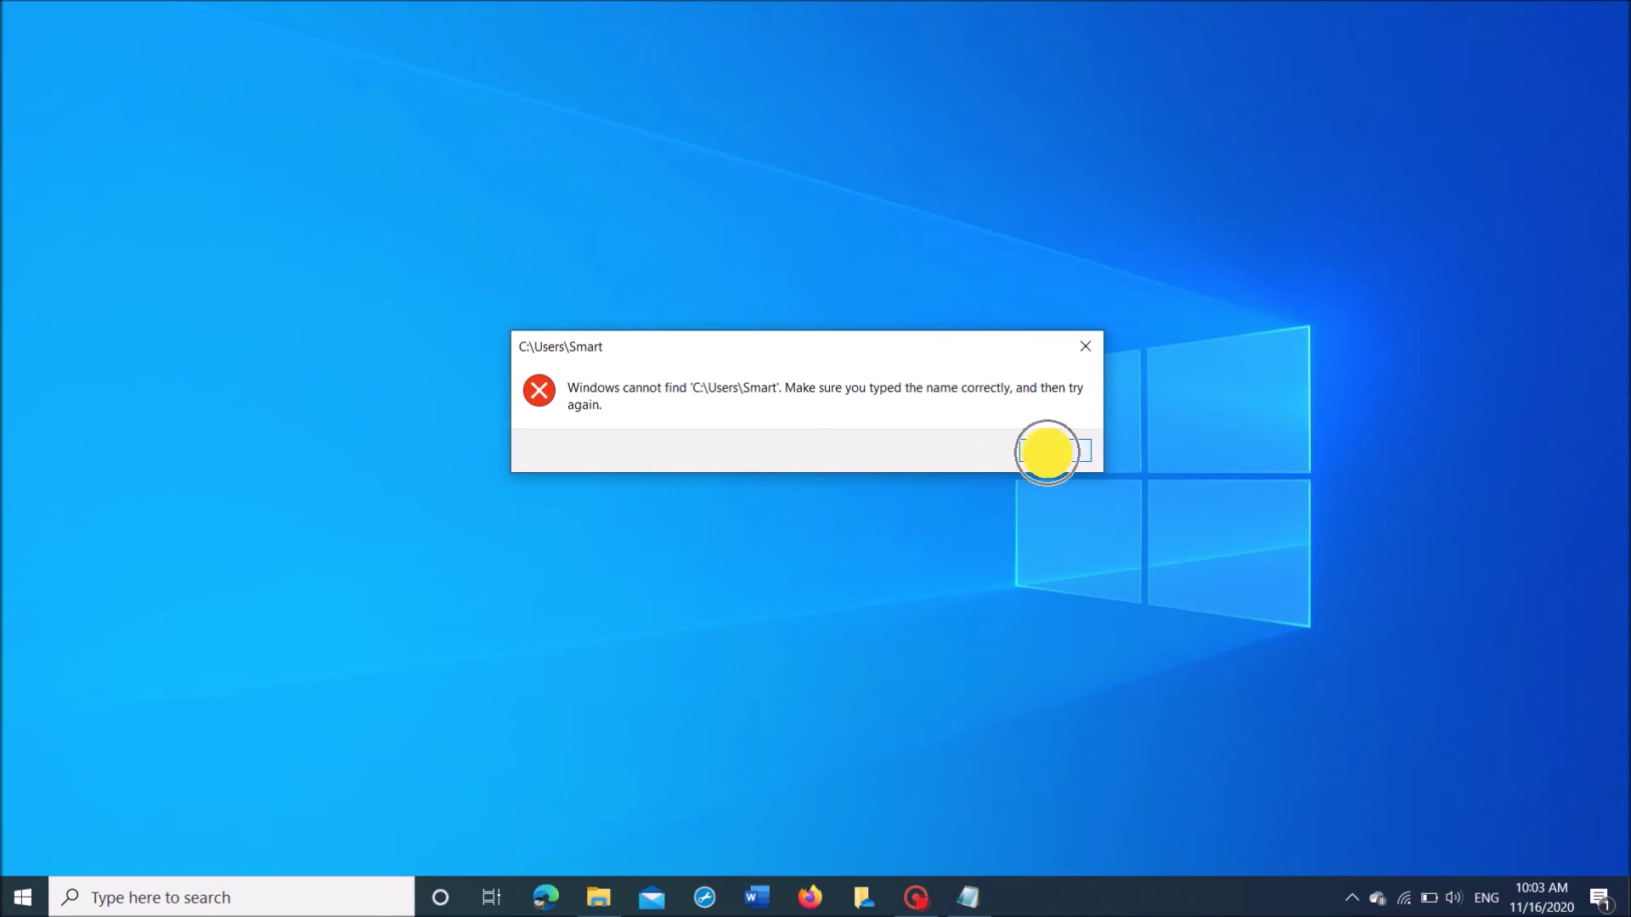
key("BackSpace")
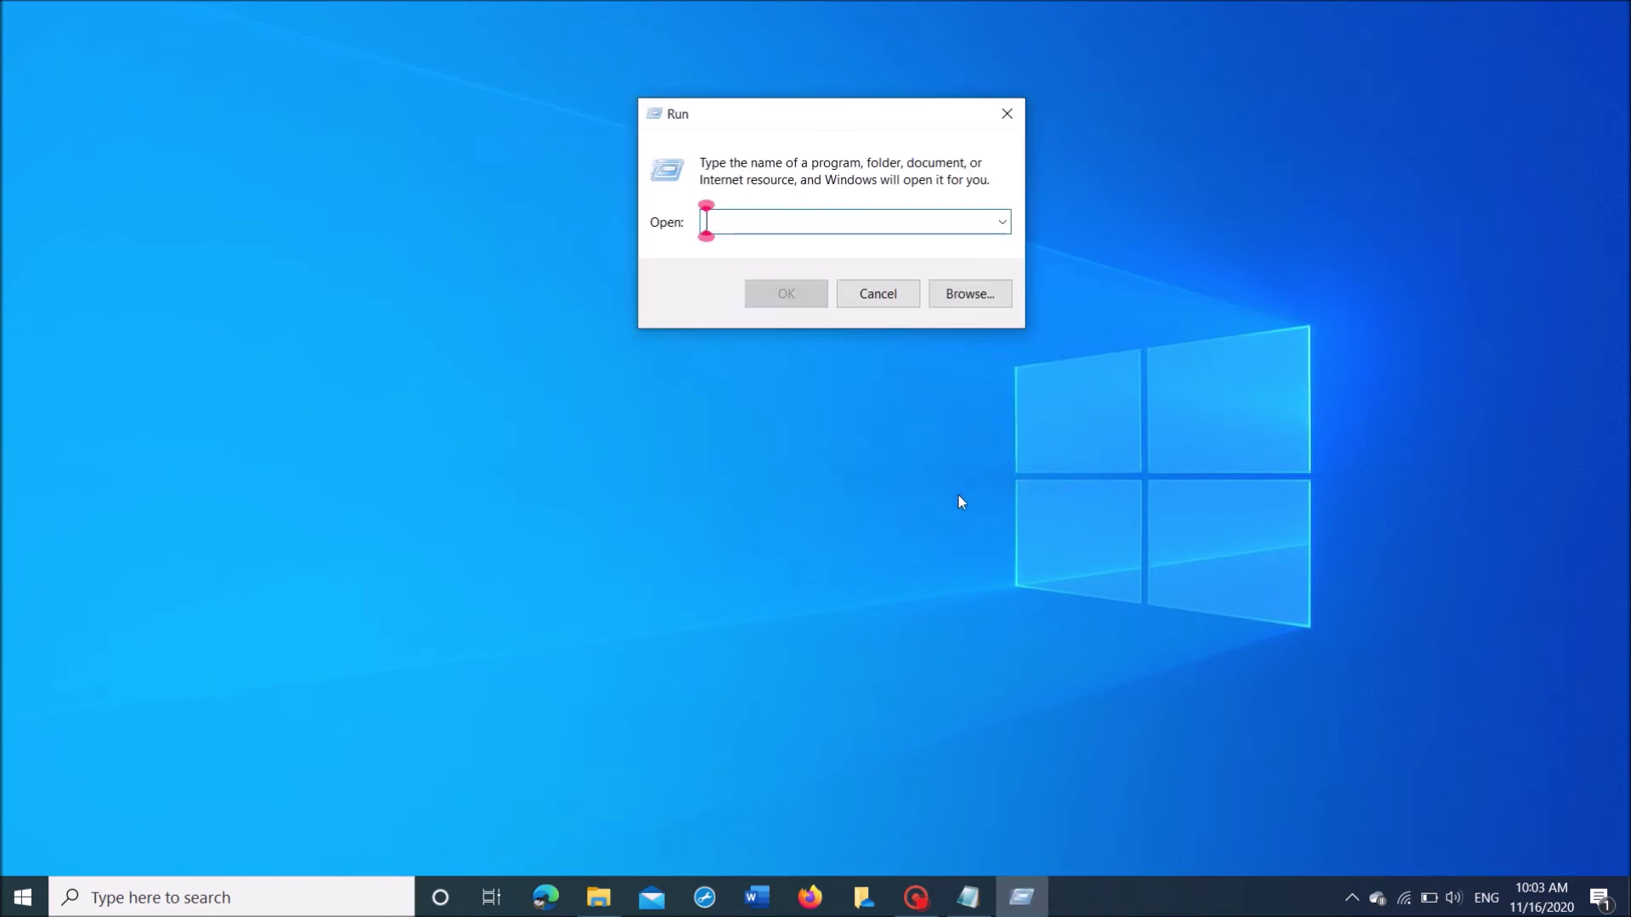
left_click(970, 897)
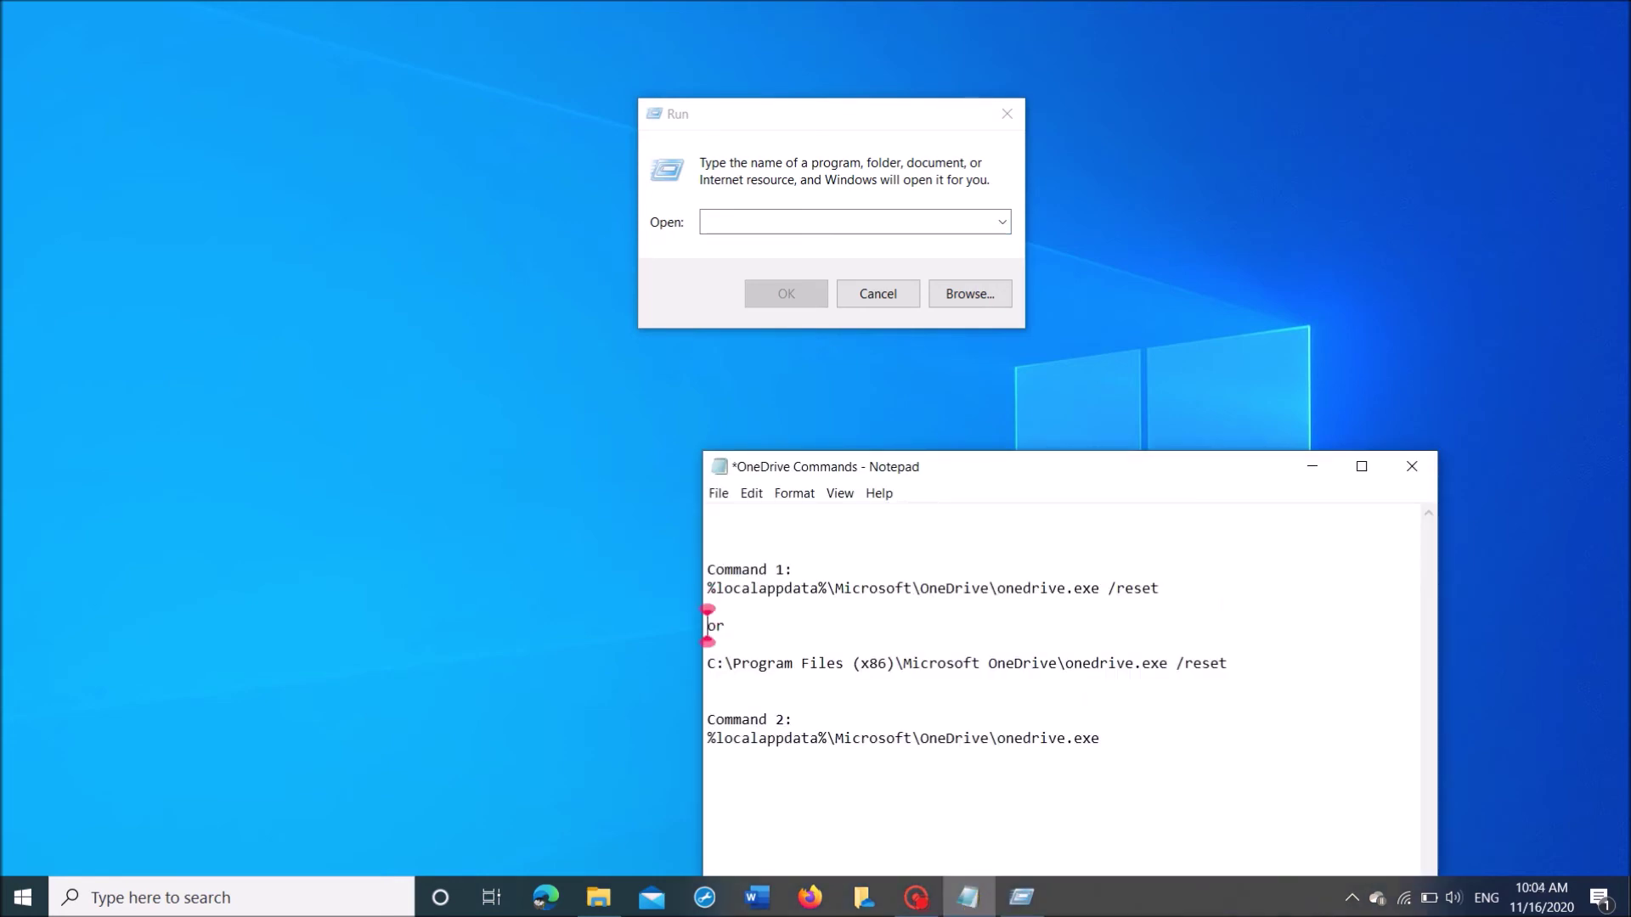
Copy the Program Files (x86) reset command from Notepad and run it in Run.
triple_click(711, 664)
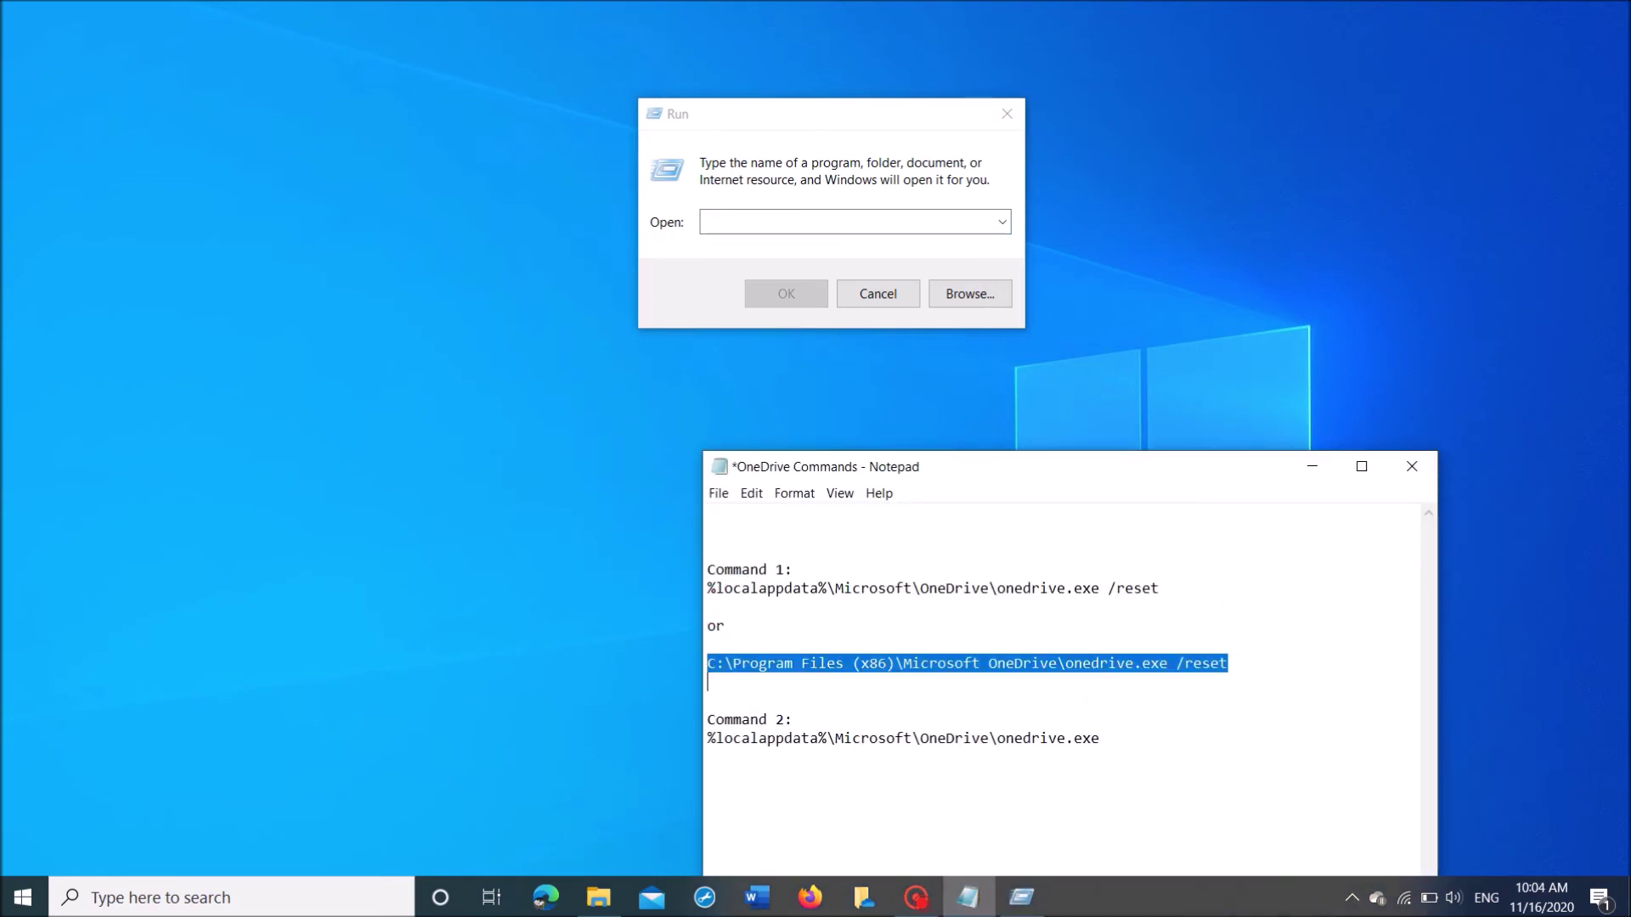
right_click(1001, 663)
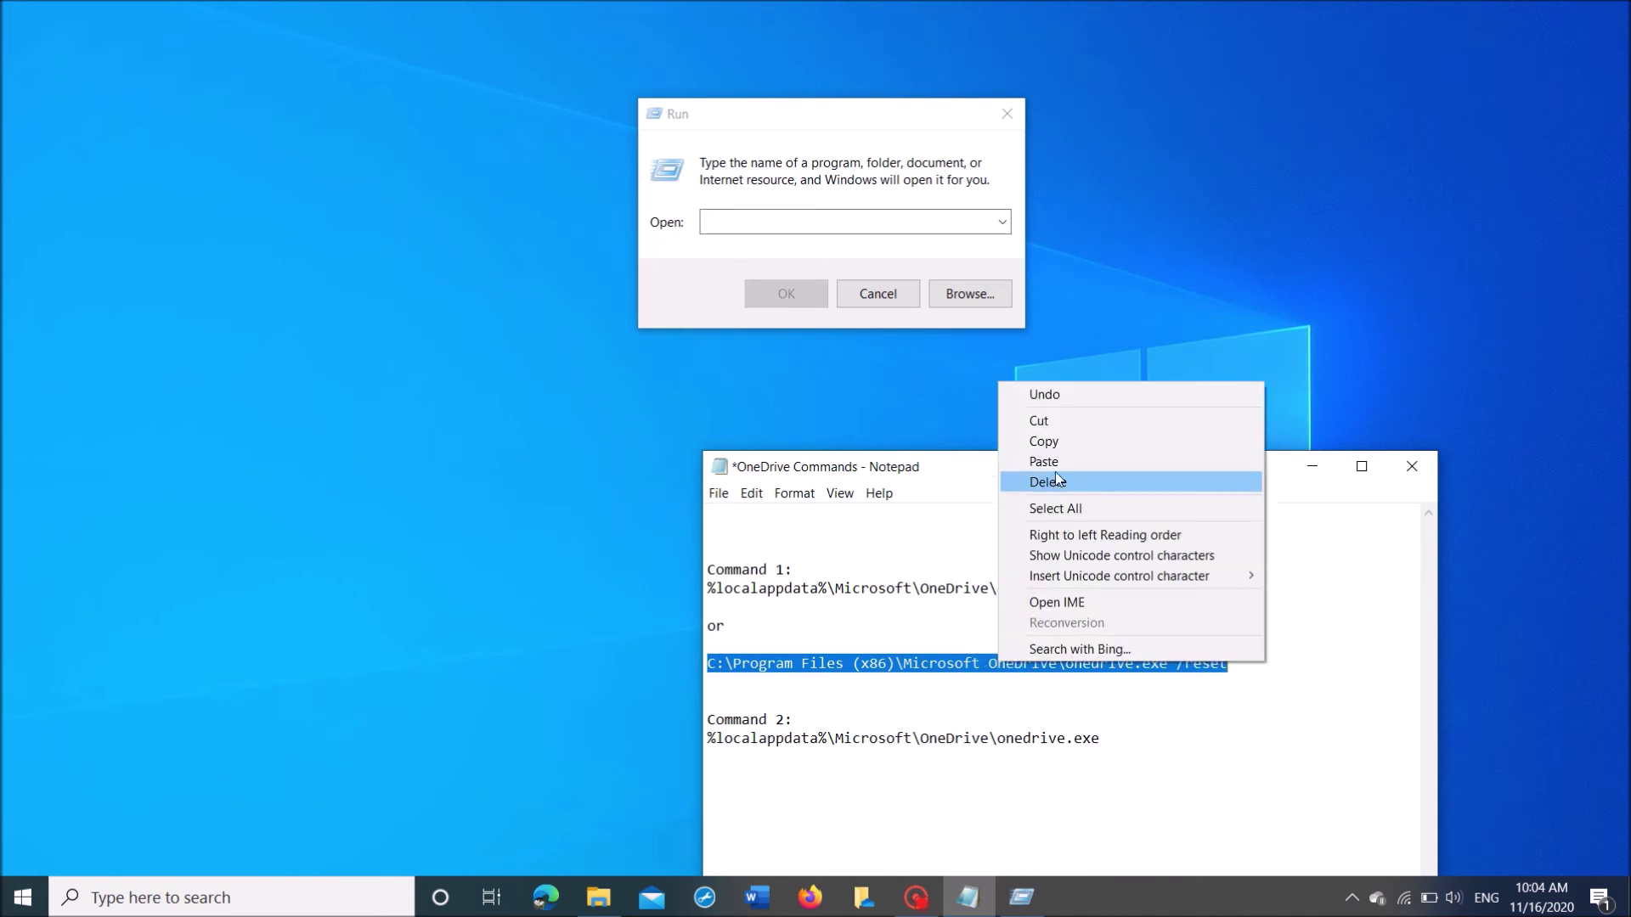
left_click(1058, 445)
left_click(1312, 467)
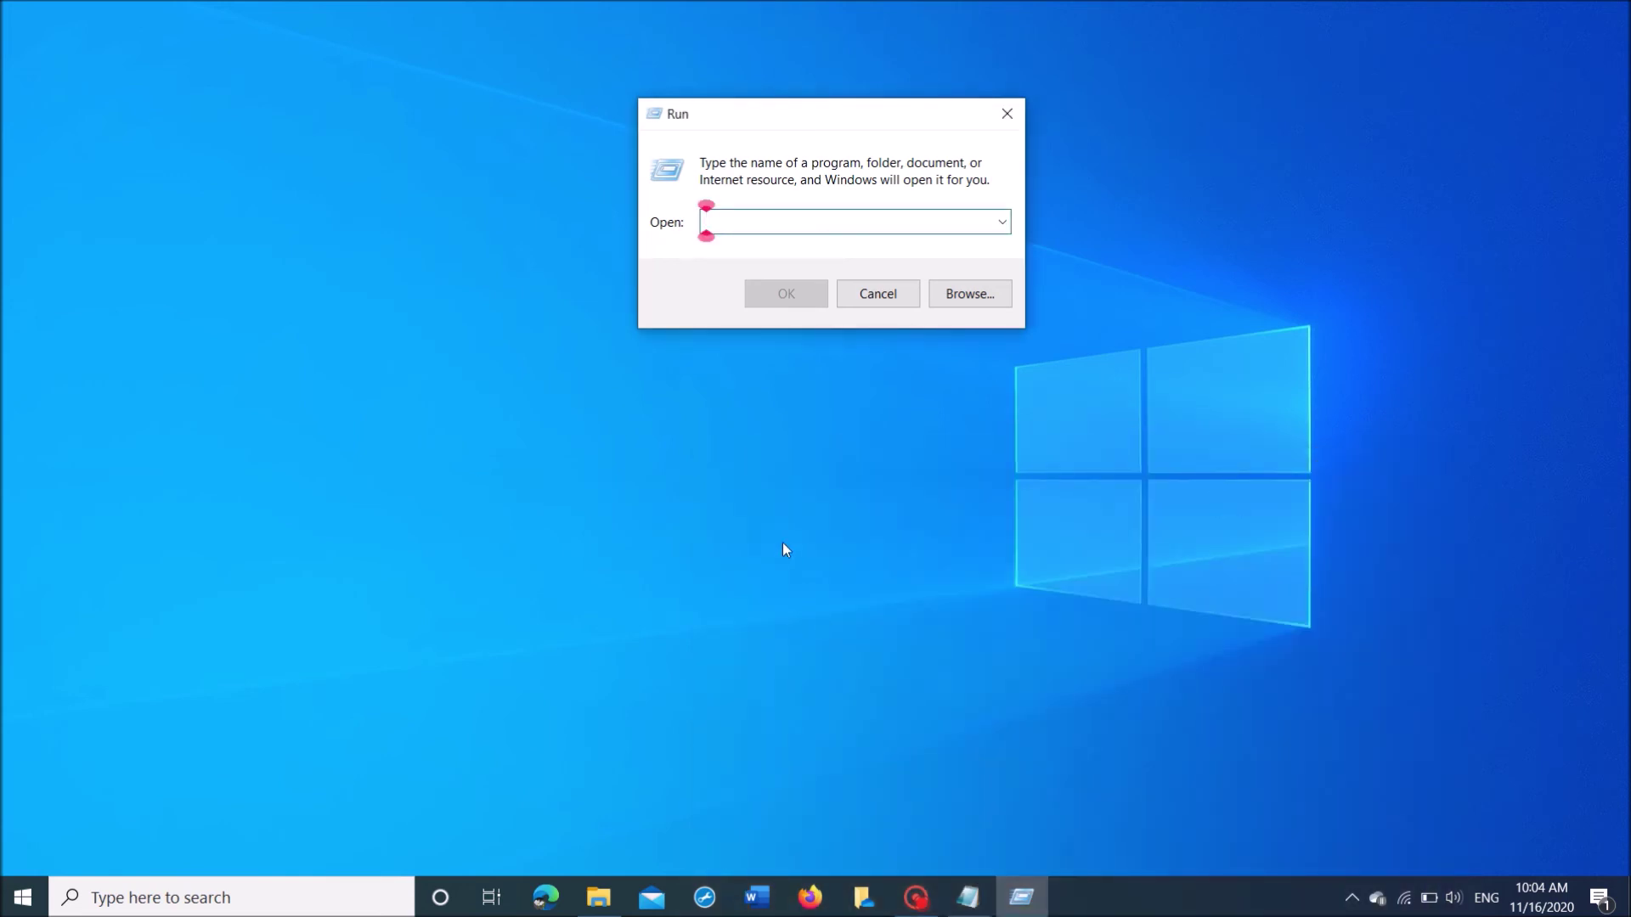
right_click(733, 223)
left_click(767, 305)
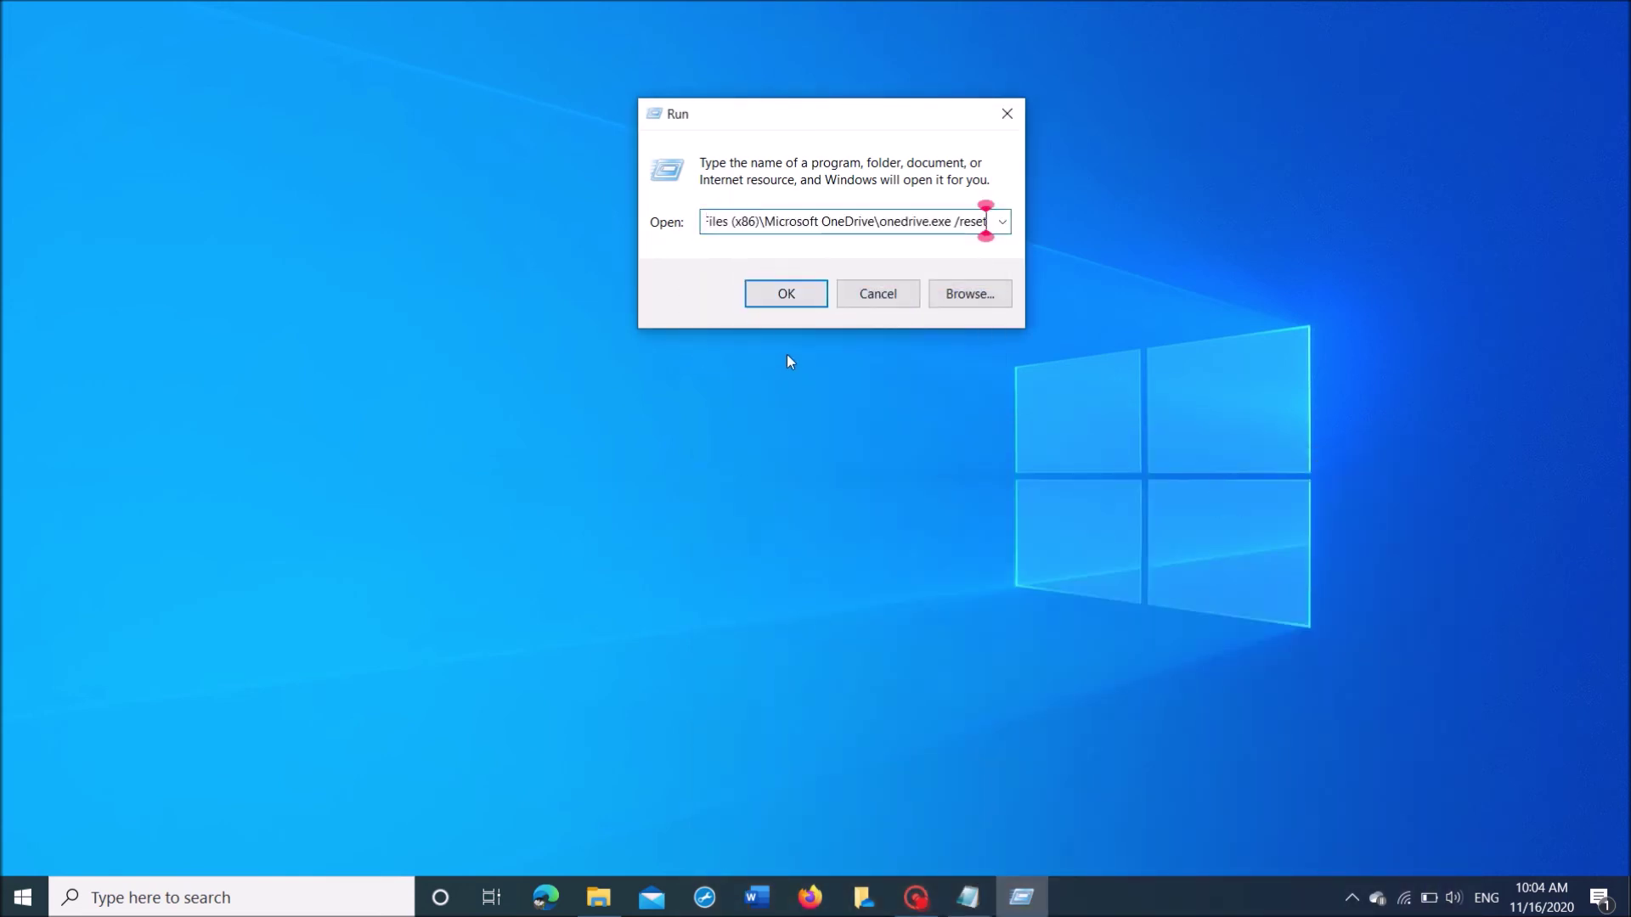
left_click(785, 293)
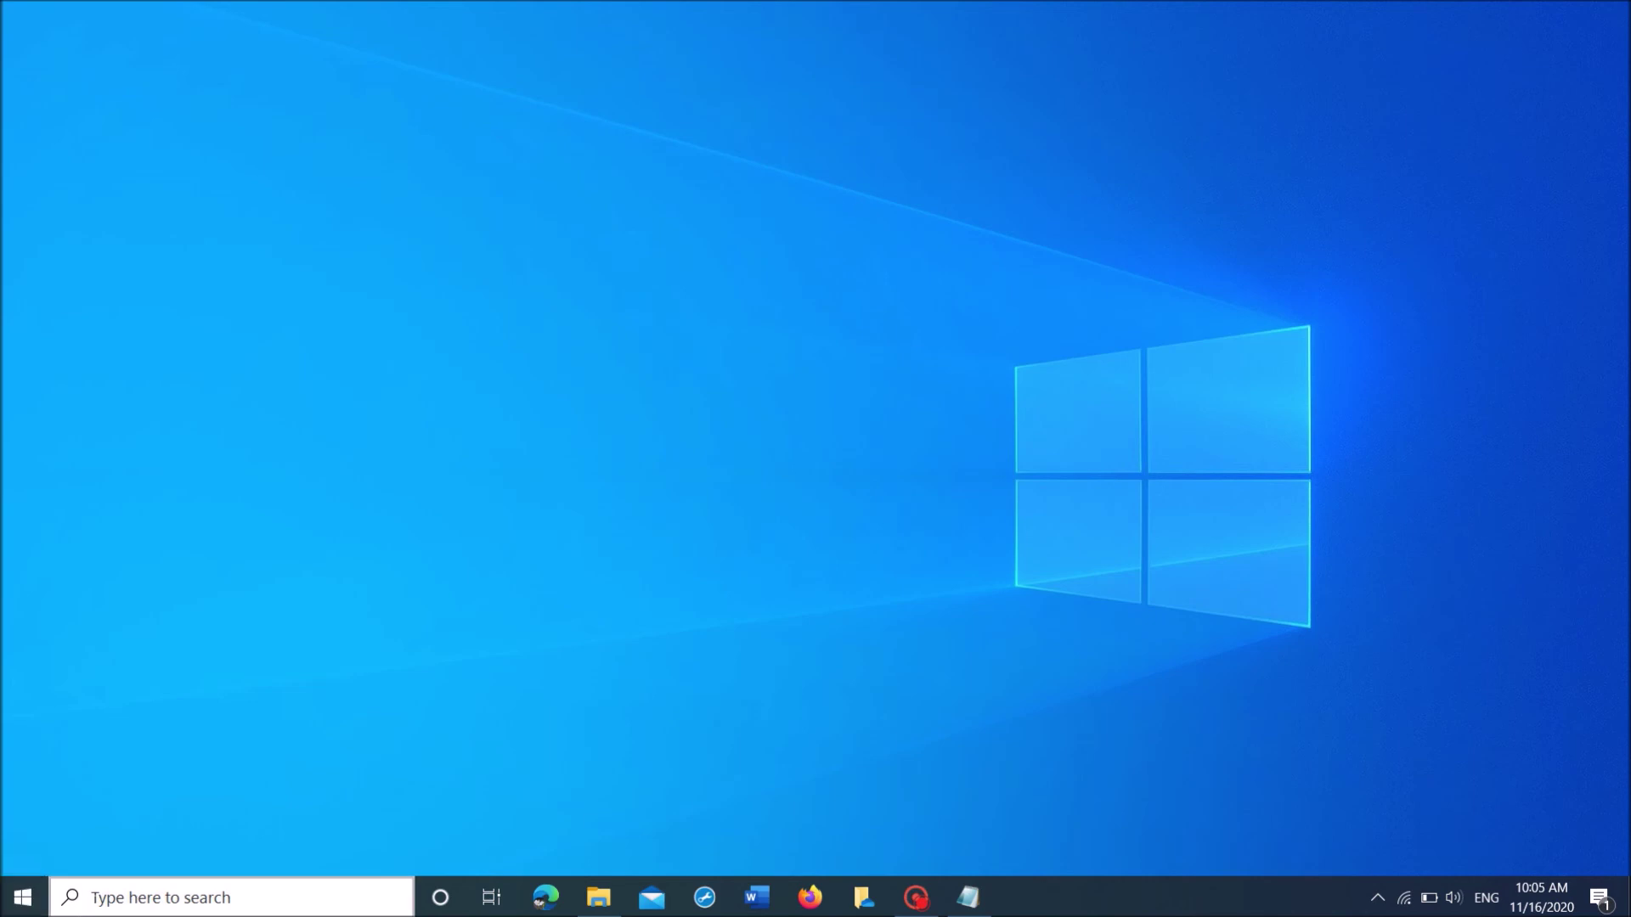
left_click(154, 897)
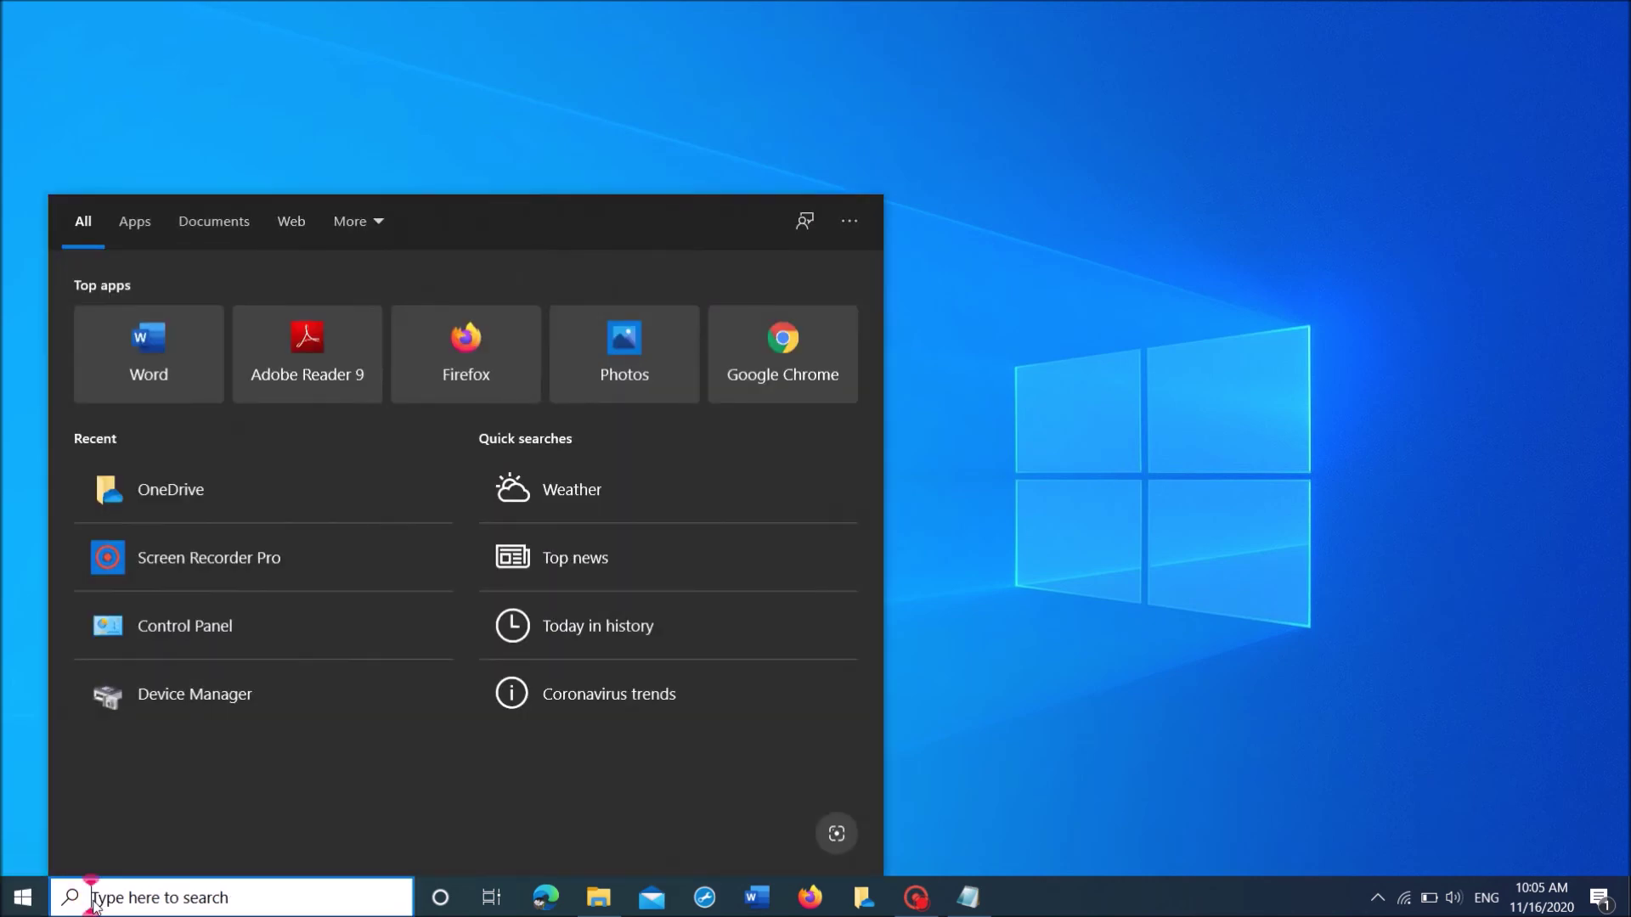
type("OneD")
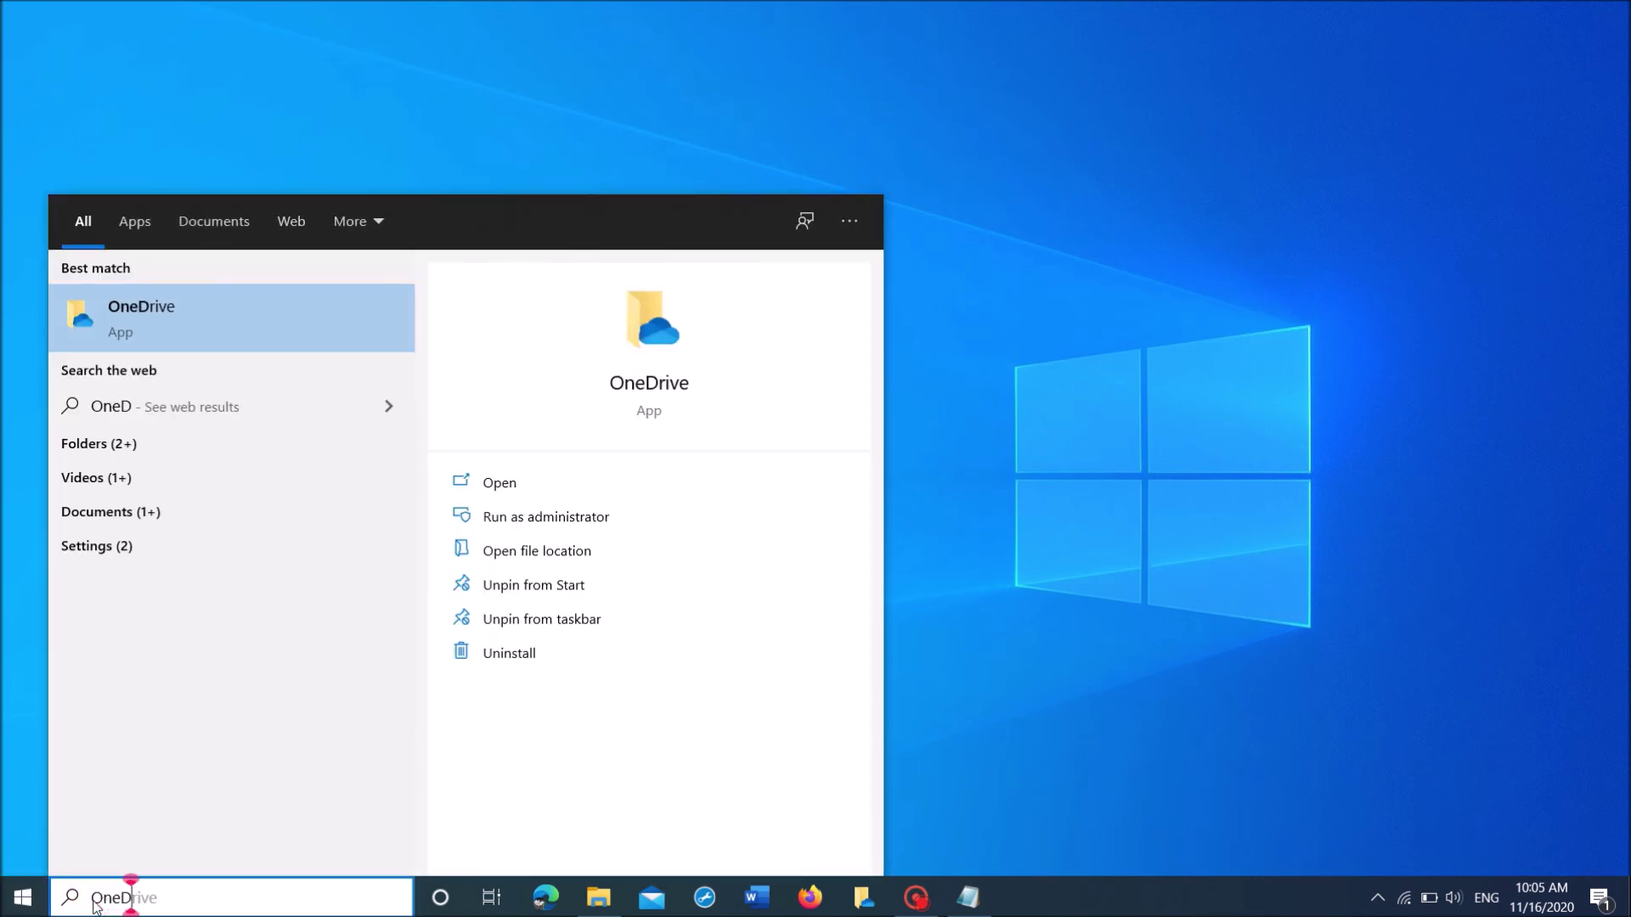
type("rive")
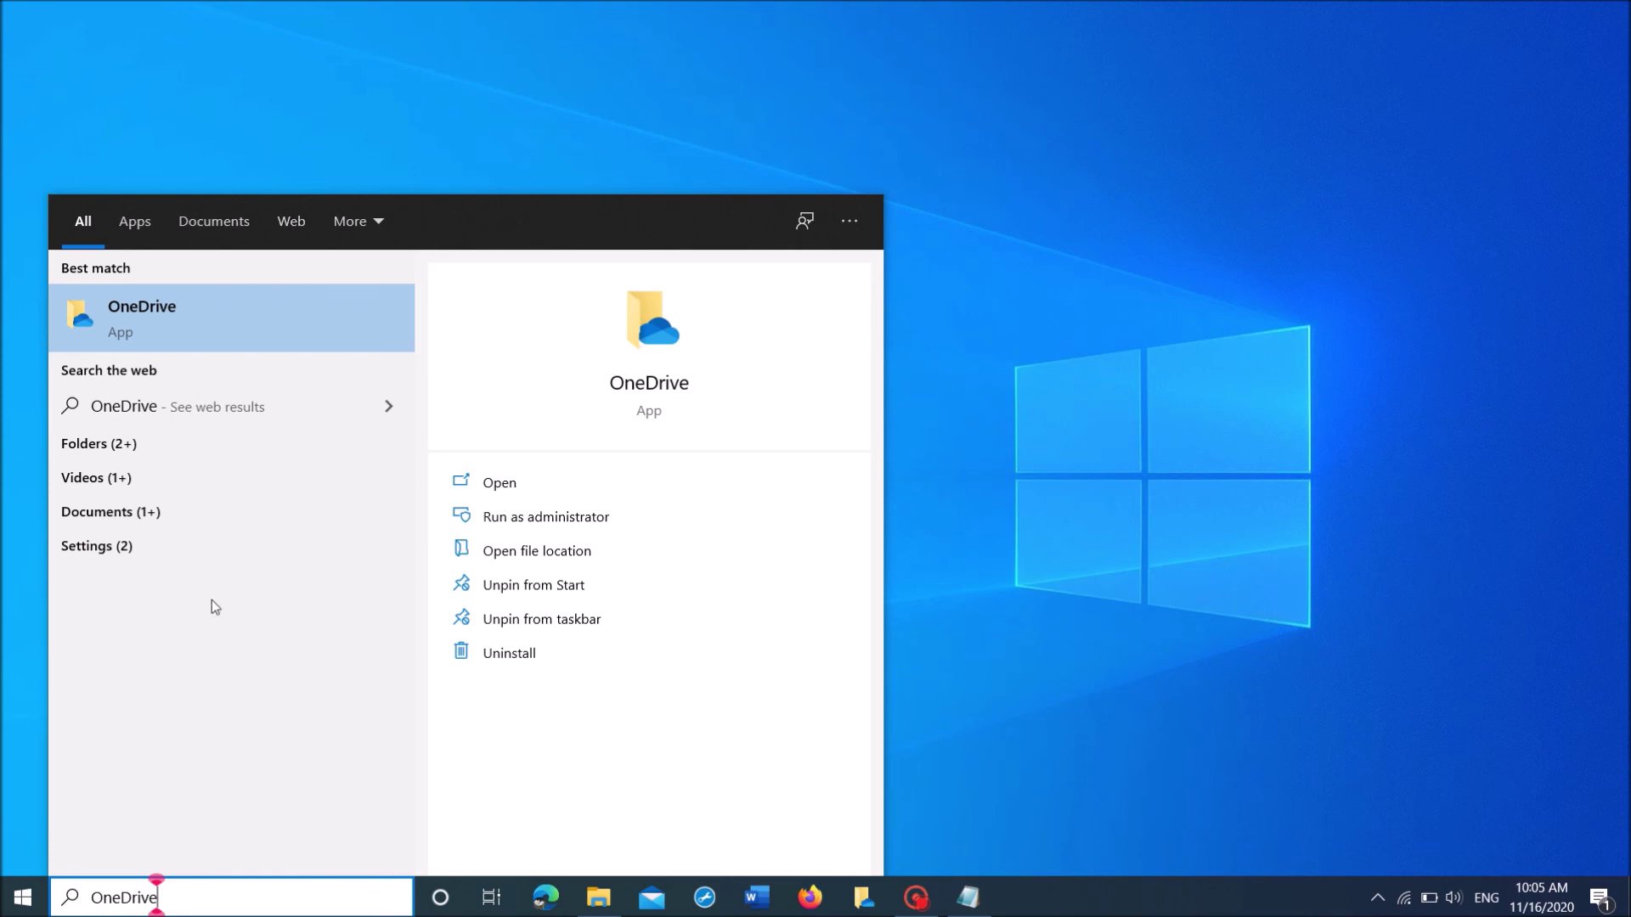
Launch OneDrive from the best-match search result.
left_click(144, 317)
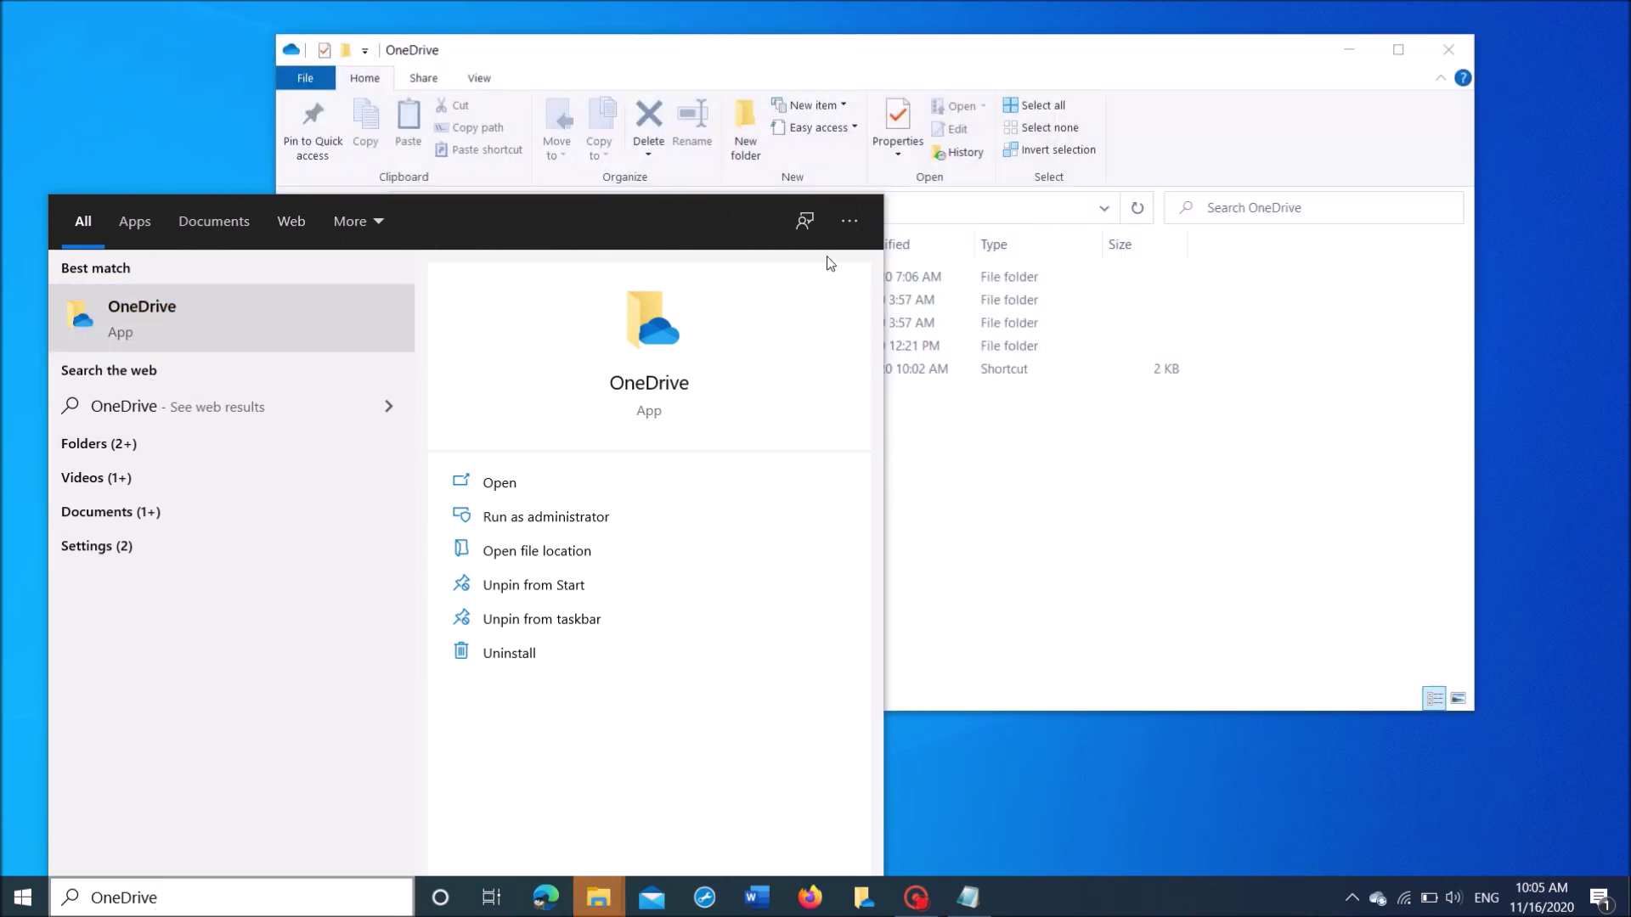
Focus the OneDrive File Explorer window, dismissing the search panel.
left_click(960, 57)
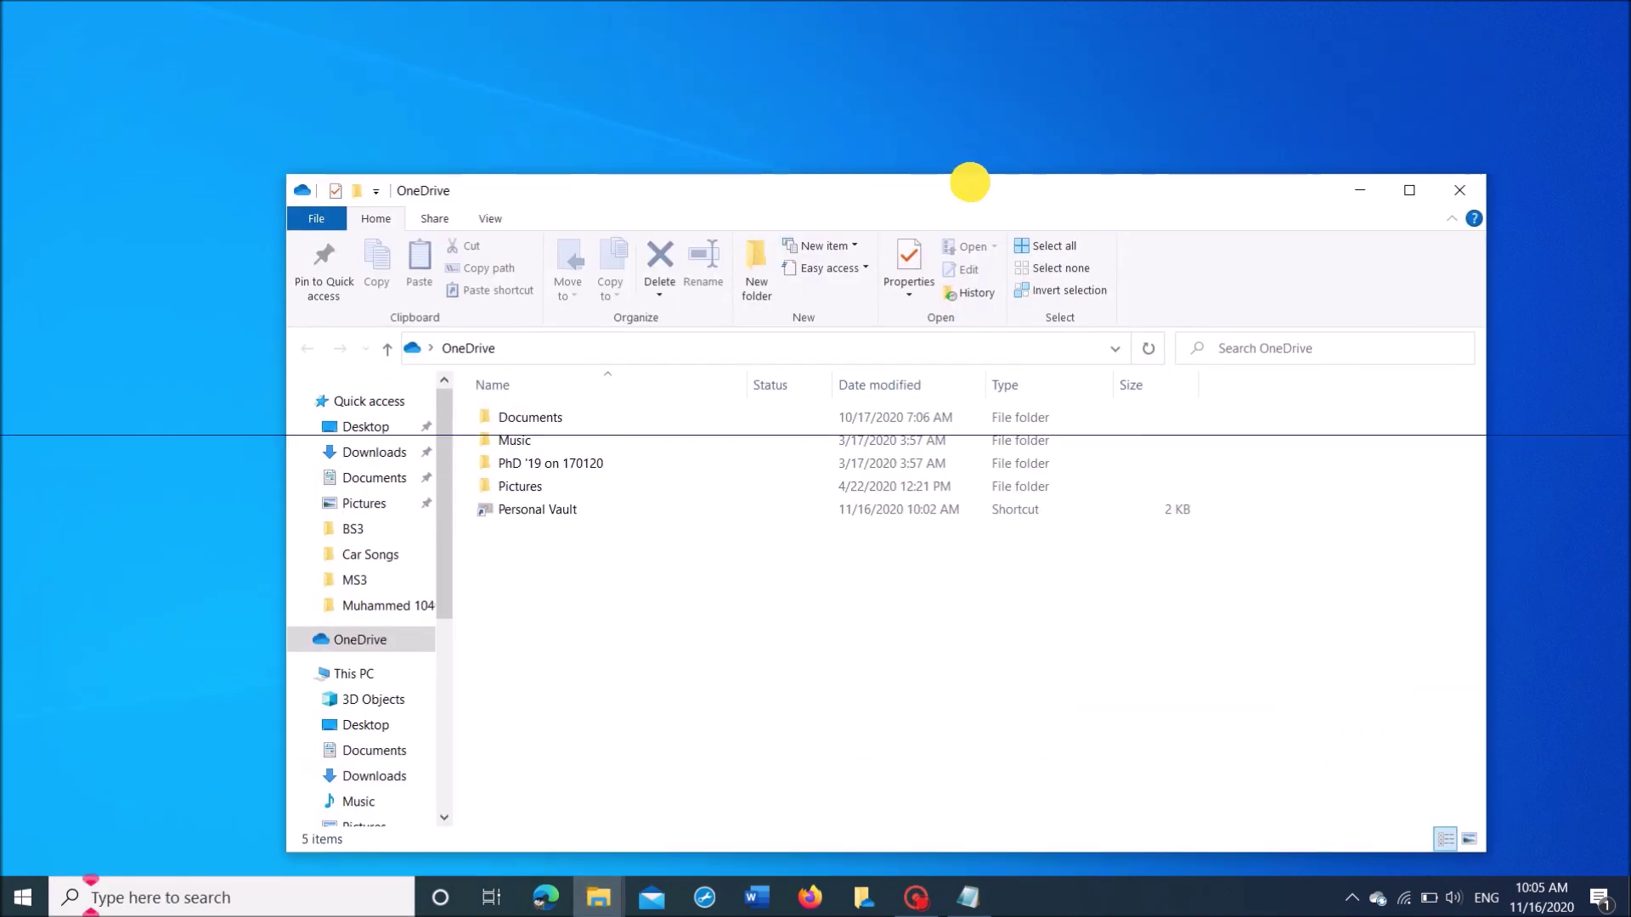